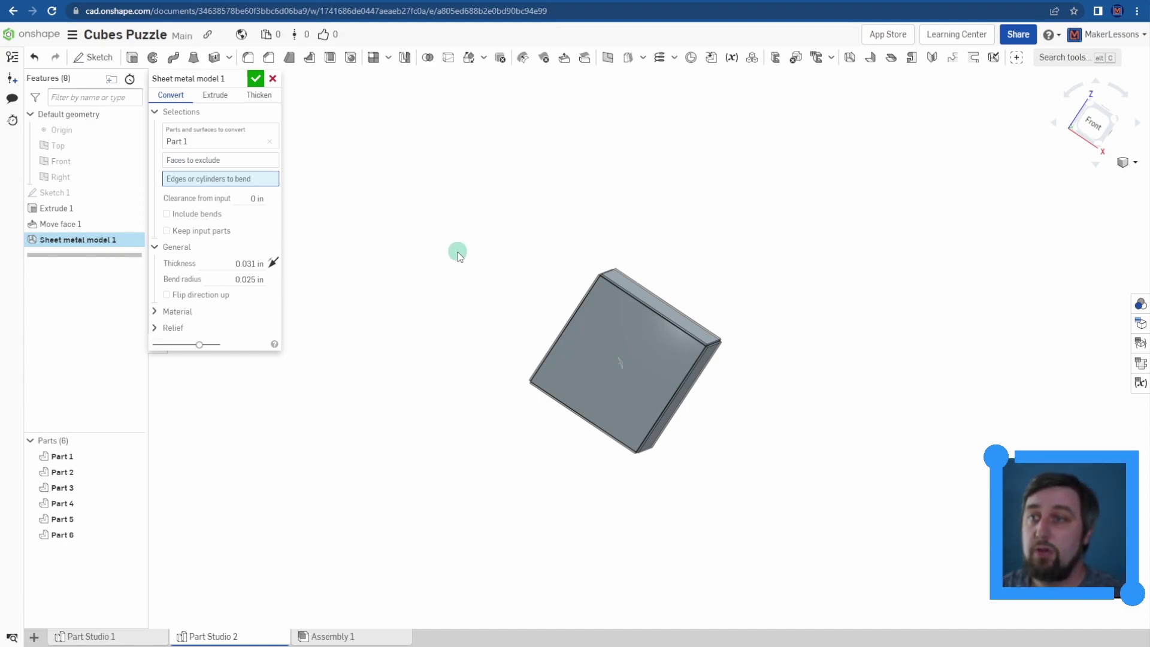
- Select the four edges around the cube's bottom face as the edges to bend in the sheet metal conversion
{"action": "right_click_drag", "start_coordinate": [1071, 218], "coordinate": [968, 188]}
{"action": "key", "text": "n"}
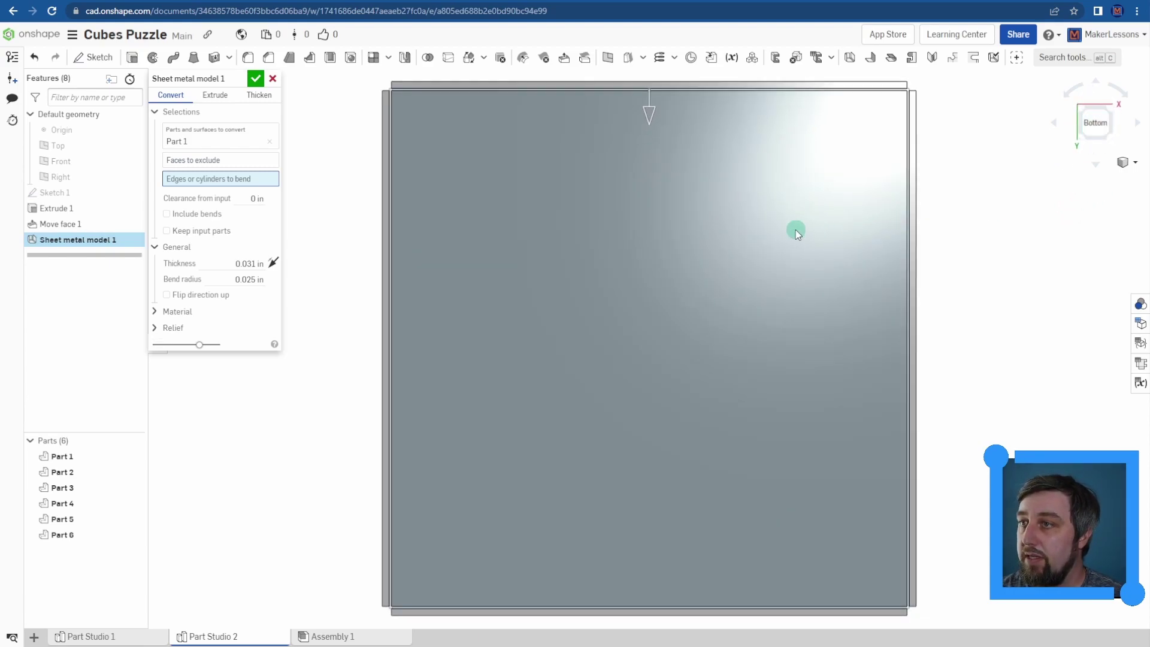
{"action": "left_click", "coordinate": [442, 88]}
{"action": "left_click", "coordinate": [390, 240]}
{"action": "left_click", "coordinate": [643, 611]}
{"action": "left_click", "coordinate": [911, 526]}
- Add the edge joining the cube's left and top faces as a fifth edge to bend
{"action": "mouse_move", "coordinate": [1004, 310]}
{"action": "right_mouse_down"}
{"action": "mouse_move", "coordinate": [1009, 337]}
{"action": "mouse_move", "coordinate": [999, 332]}
{"action": "right_mouse_up"}
{"action": "scroll", "coordinate": [999, 332], "scroll_direction": "down", "scroll_amount": 3}
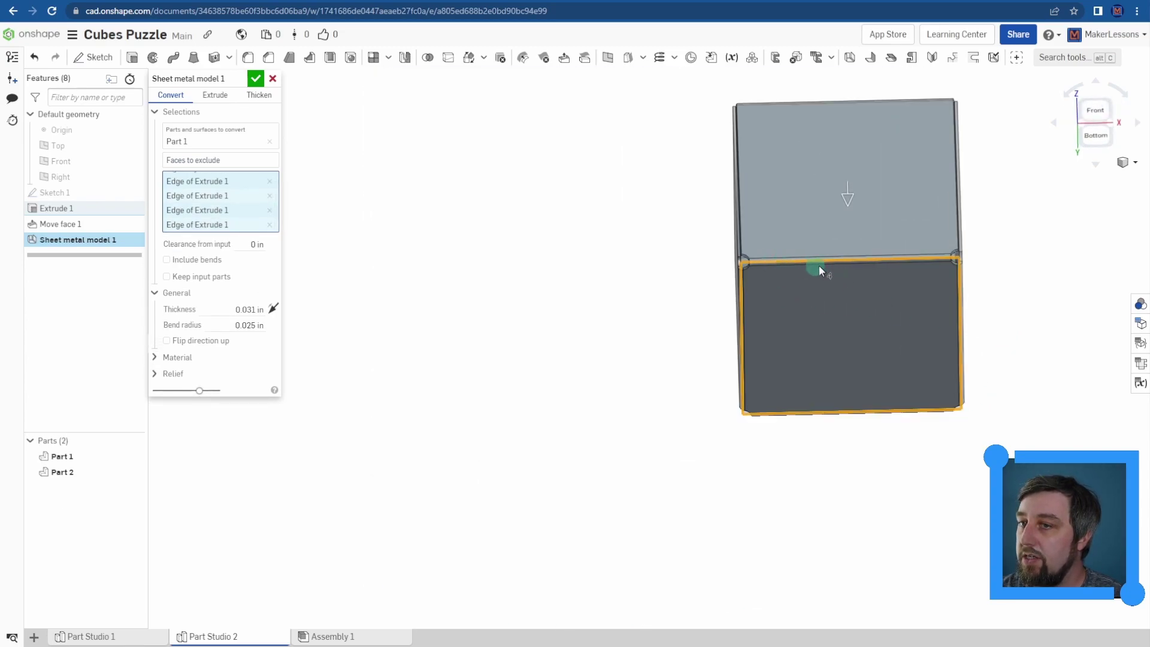
{"action": "right_click_drag", "start_coordinate": [850, 275], "coordinate": [845, 276]}
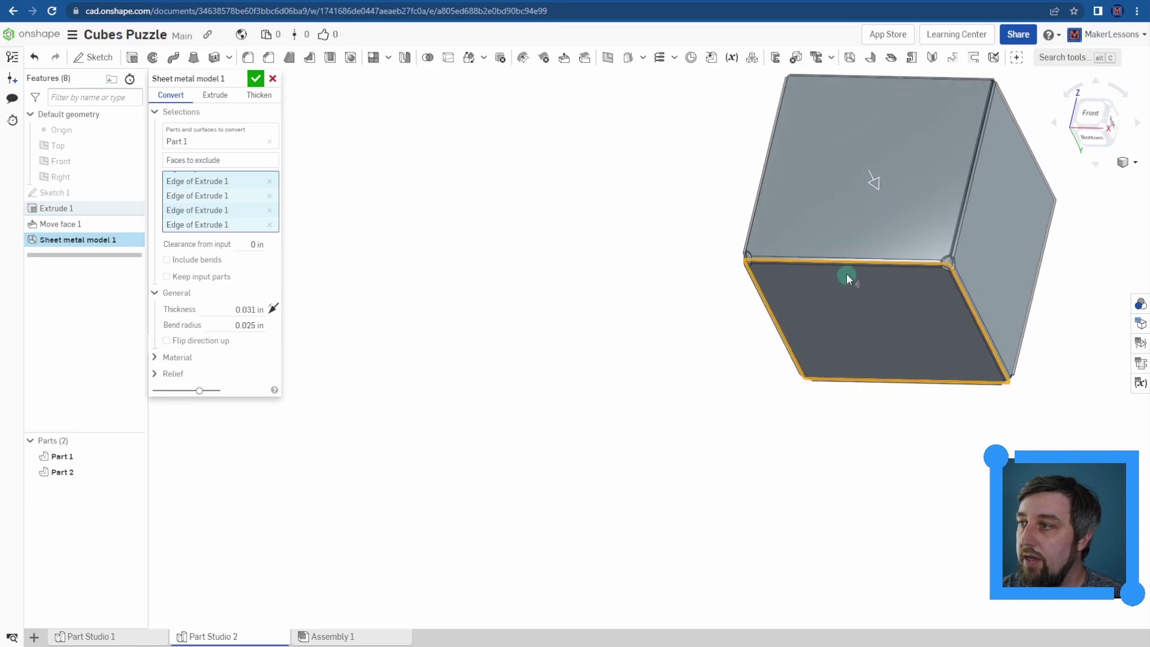
{"action": "scroll", "coordinate": [772, 319], "scroll_direction": "up", "scroll_amount": 5}
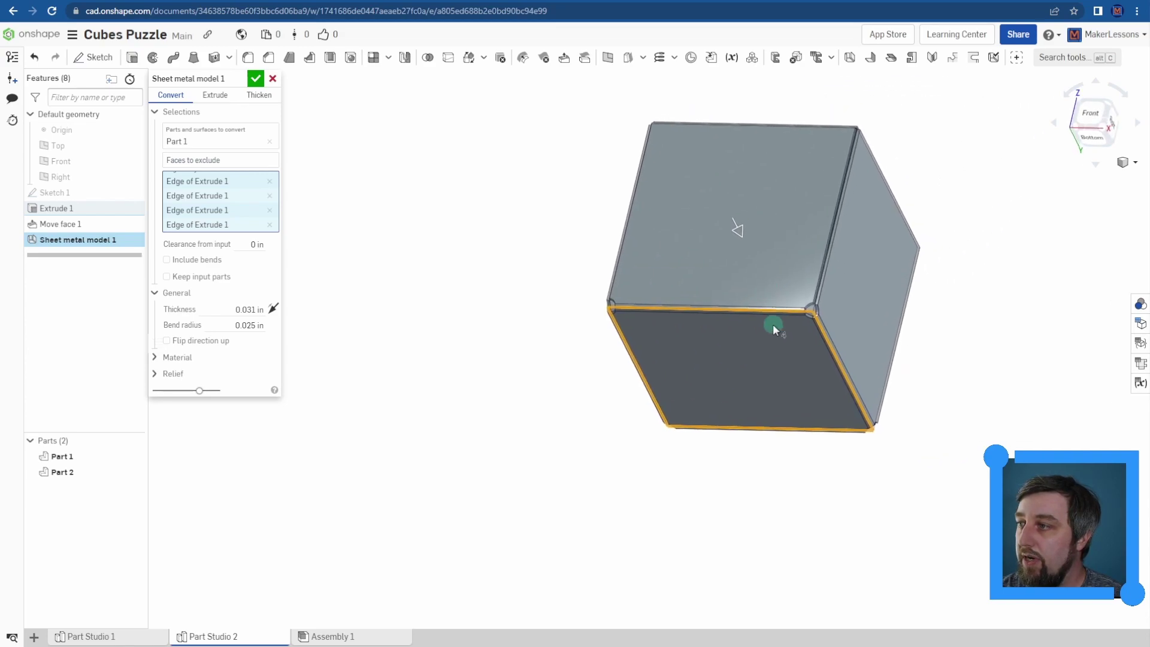
{"action": "right_click_drag", "start_coordinate": [775, 309], "coordinate": [772, 273]}
{"action": "scroll", "coordinate": [744, 318], "scroll_direction": "down", "scroll_amount": 5}
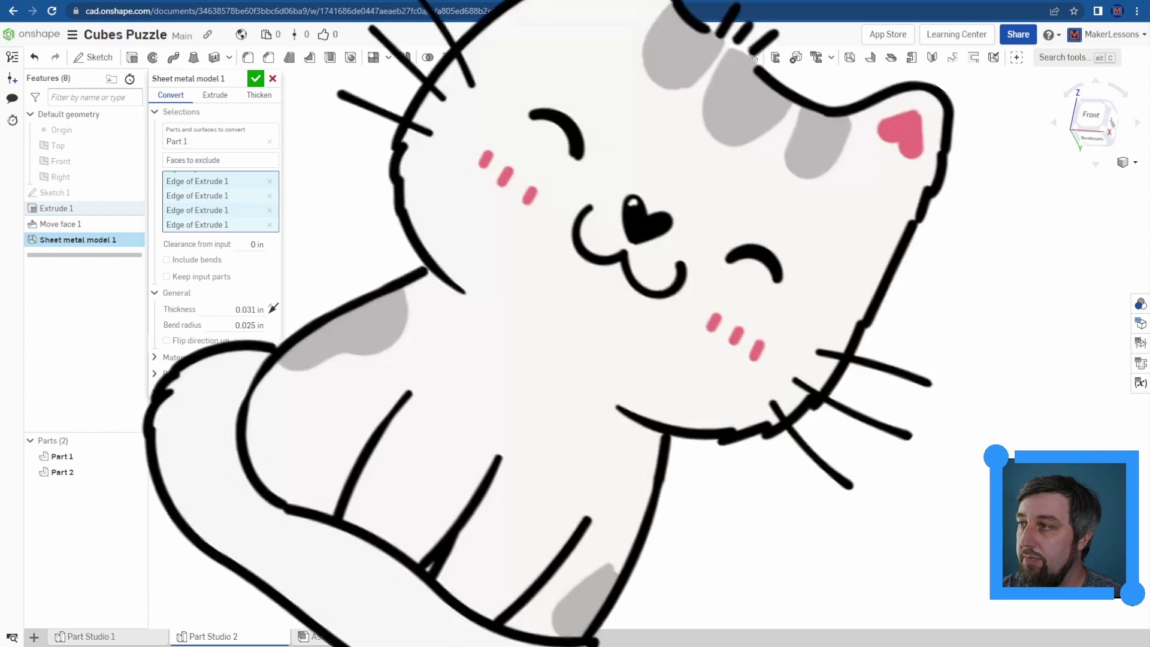
{"action": "right_click_drag", "start_coordinate": [739, 375], "coordinate": [771, 367]}
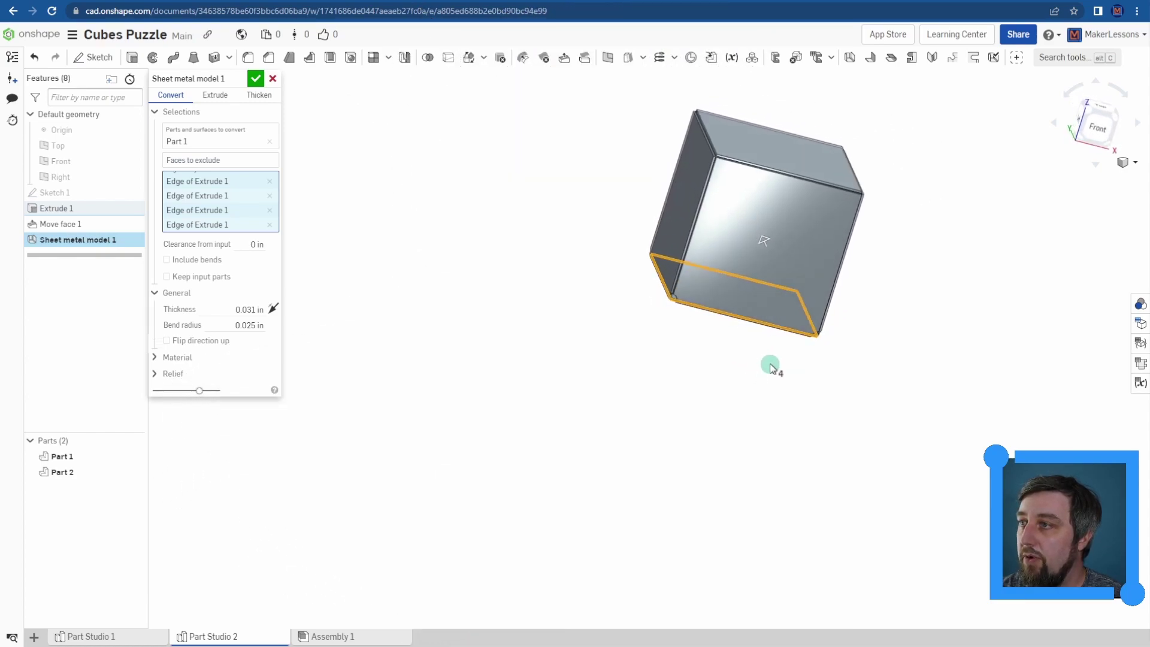
{"action": "right_click_drag", "start_coordinate": [598, 288], "coordinate": [587, 242]}
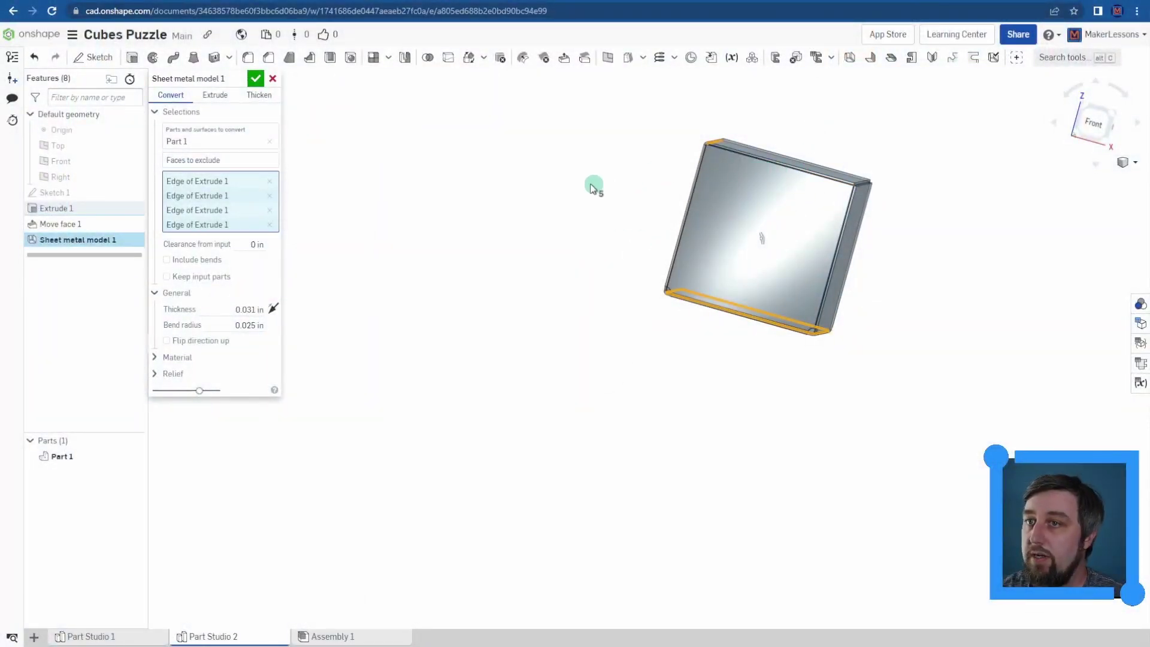
{"action": "middle_click_drag", "start_coordinate": [527, 208], "coordinate": [470, 239]}
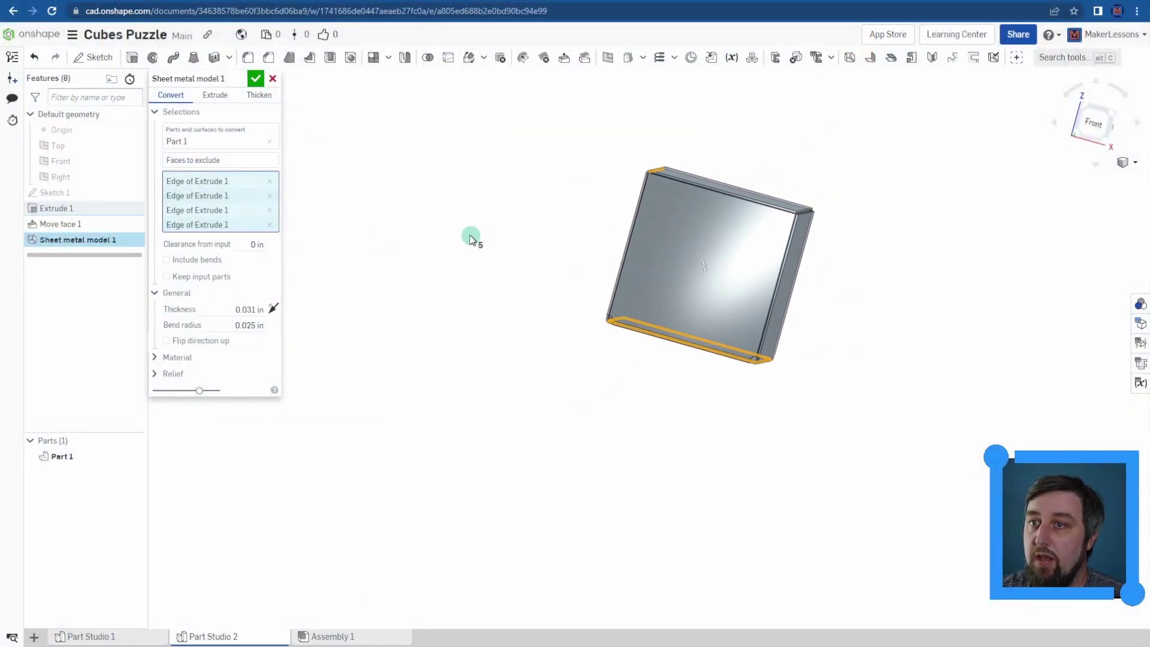
- Turn on the Include bends option for the cube's sheet metal conversion
{"action": "left_click", "coordinate": [210, 268]}
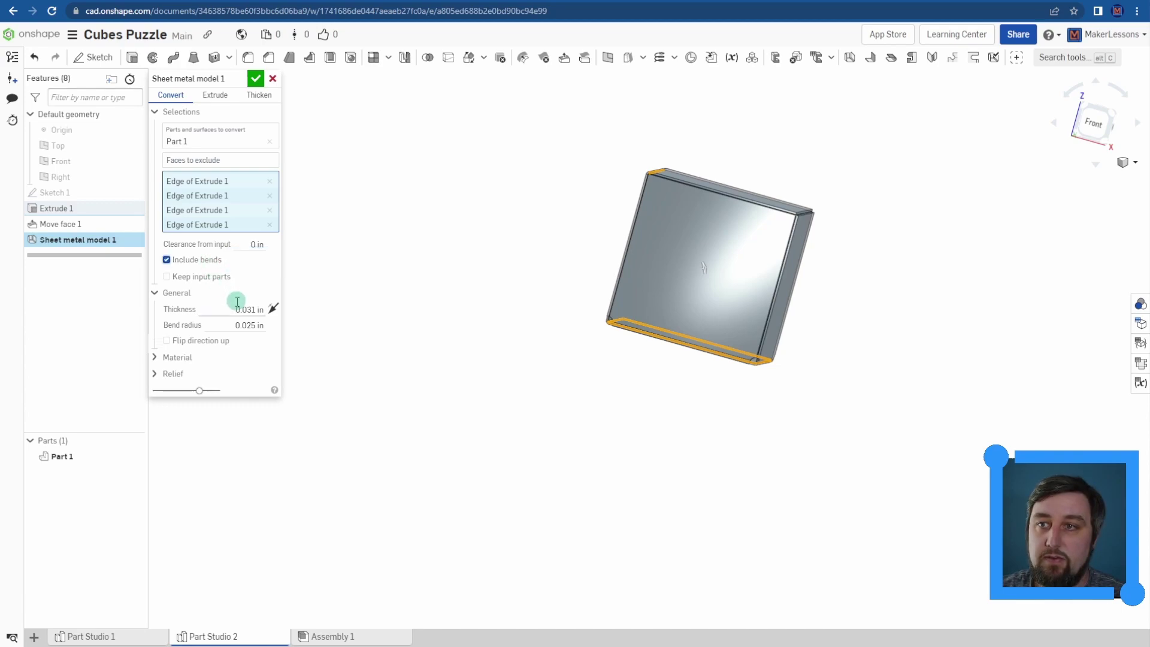
{"action": "scroll", "coordinate": [580, 347], "scroll_direction": "up", "scroll_amount": 5}
{"action": "right_click_drag", "start_coordinate": [580, 347], "coordinate": [554, 304]}
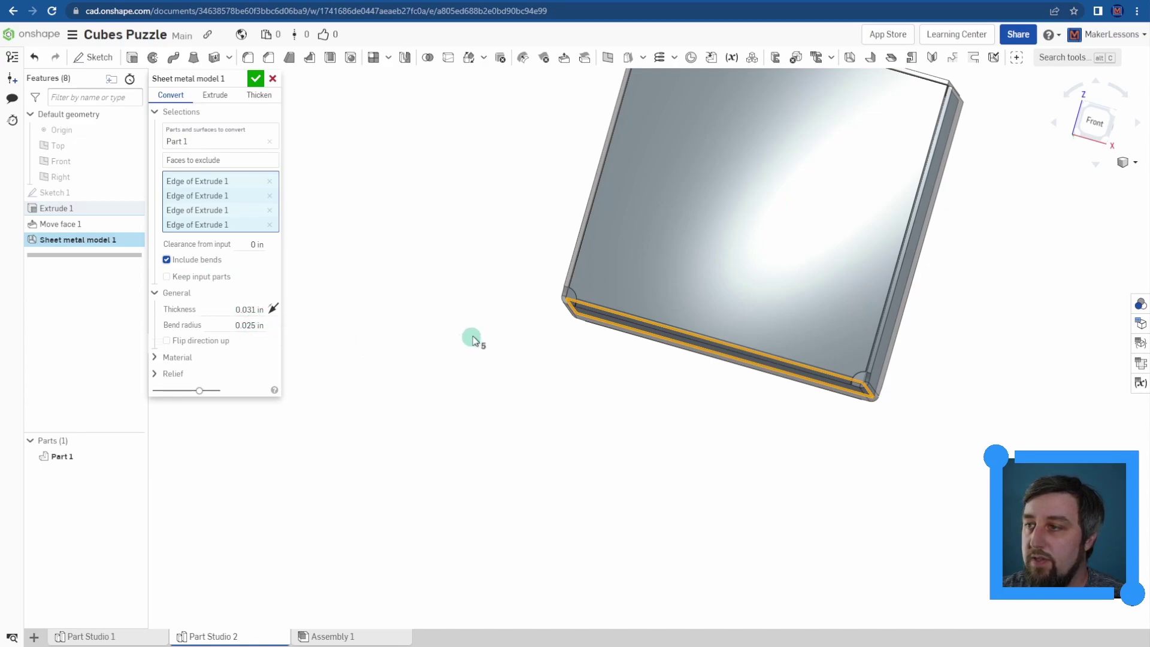
{"action": "right_click_drag", "start_coordinate": [569, 306], "coordinate": [548, 326]}
{"action": "middle_click_drag", "start_coordinate": [640, 293], "coordinate": [616, 387]}
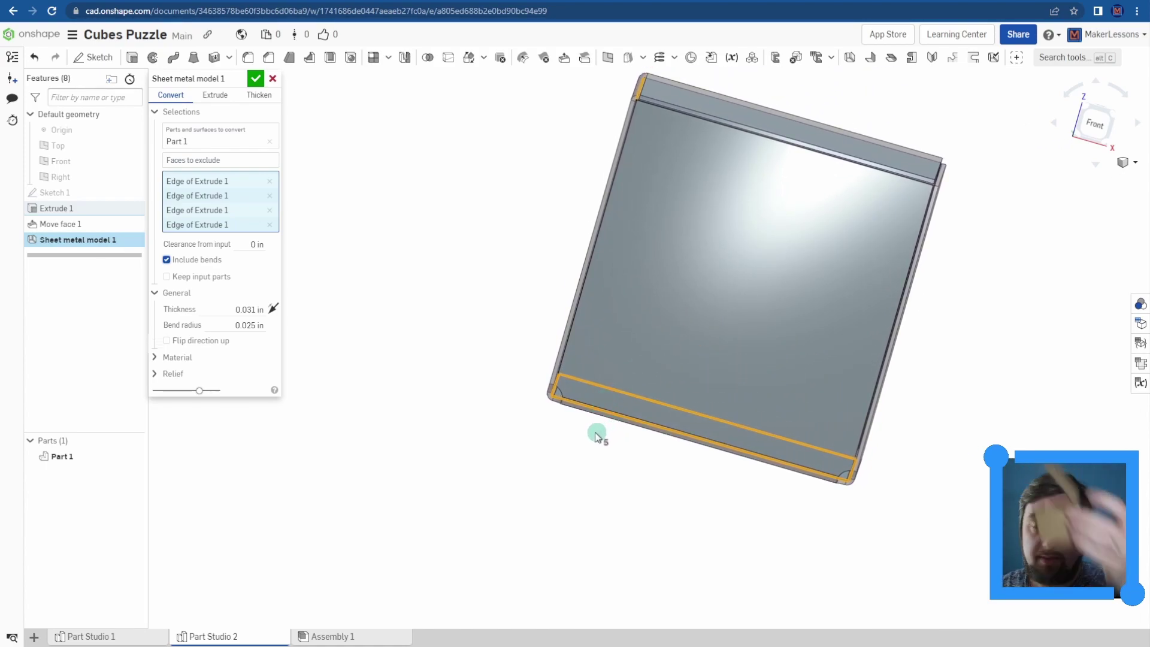
- Review the thickness, bend radius, material K factors and relief minimal gap, and inspect the gap at the cube's lower corner
{"action": "left_click", "coordinate": [239, 310]}
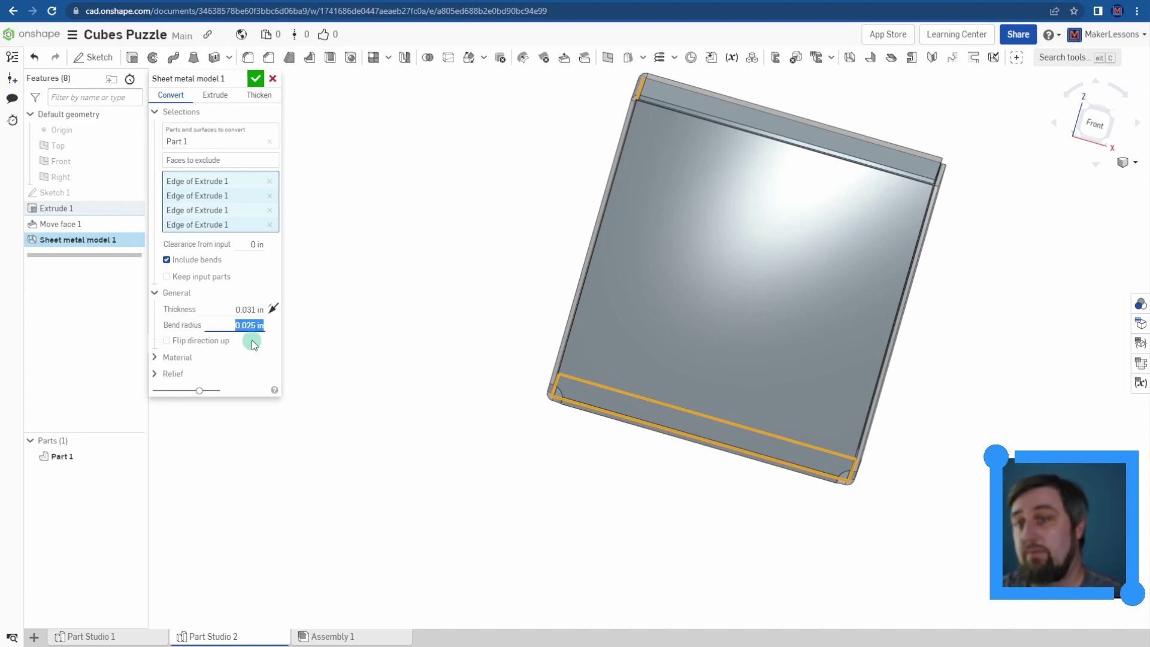
{"action": "left_click", "coordinate": [156, 358]}
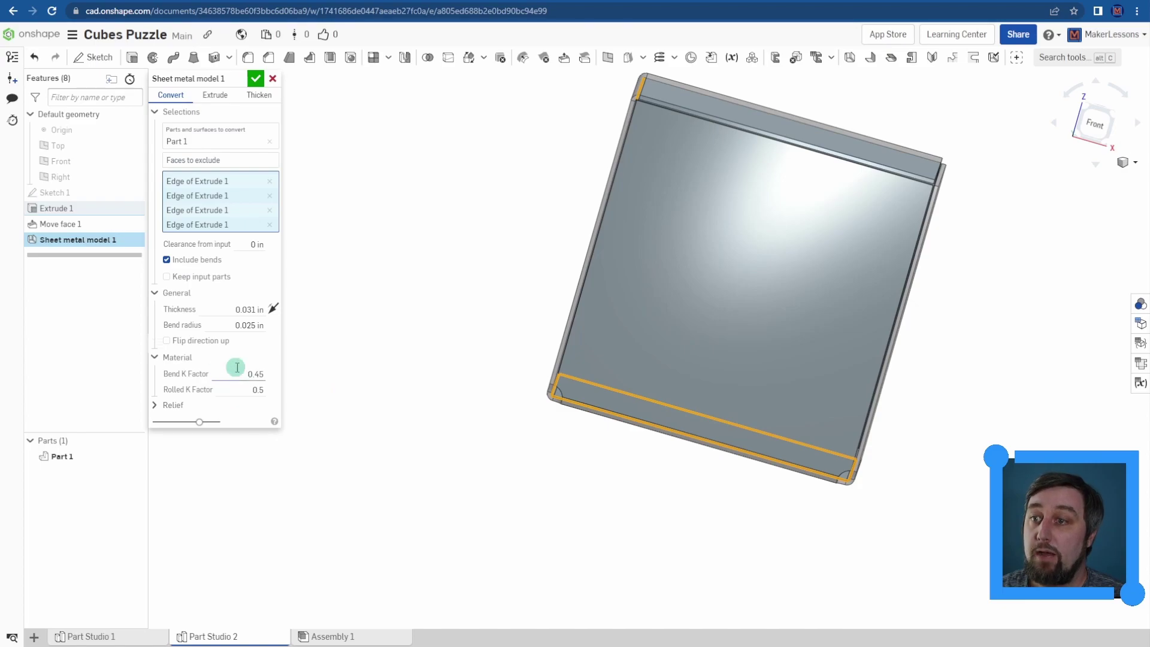
{"action": "left_click", "coordinate": [154, 406]}
{"action": "left_click", "coordinate": [219, 416]}
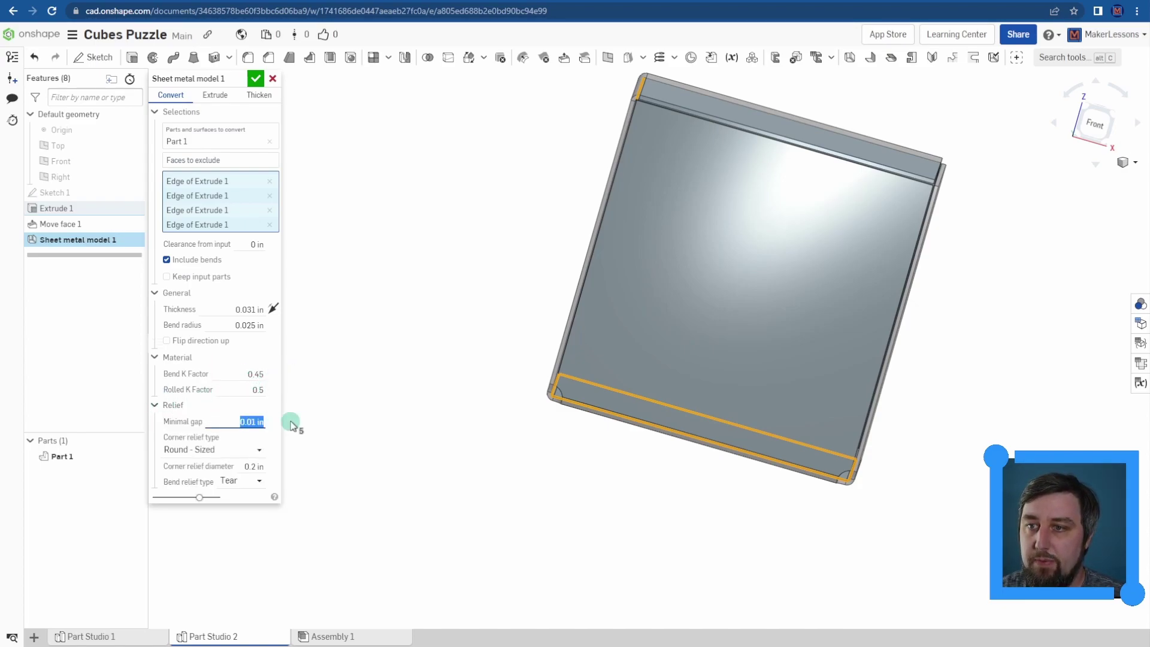
{"action": "scroll", "coordinate": [537, 357], "scroll_direction": "up", "scroll_amount": 5}
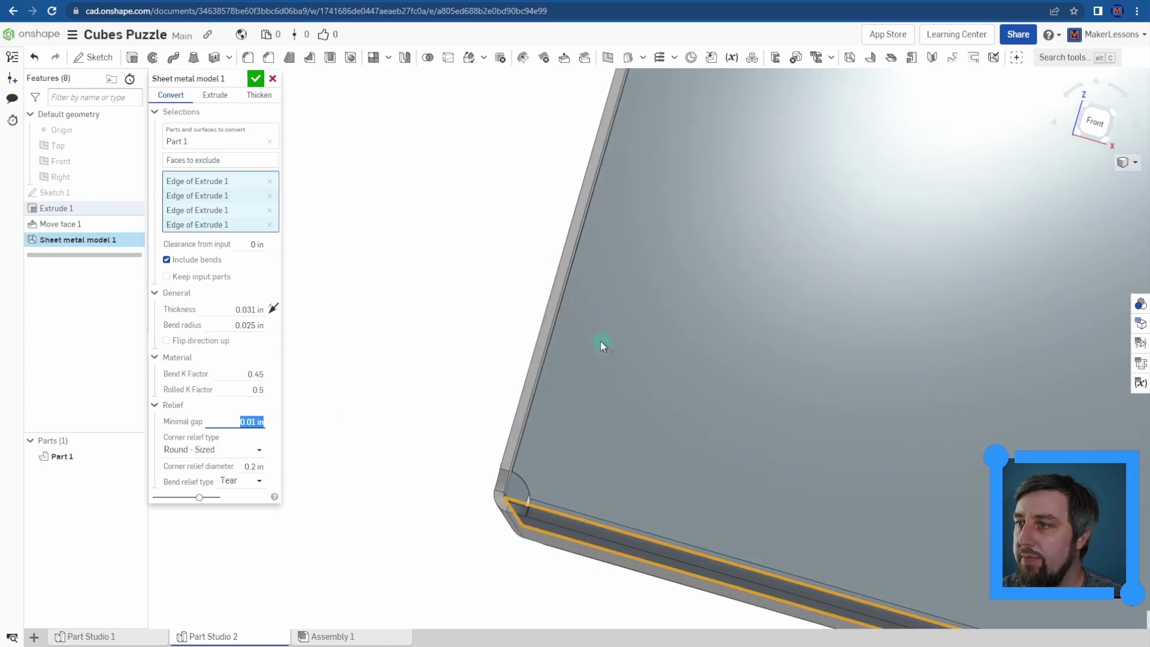
{"action": "scroll", "coordinate": [527, 377], "scroll_direction": "up", "scroll_amount": 3}
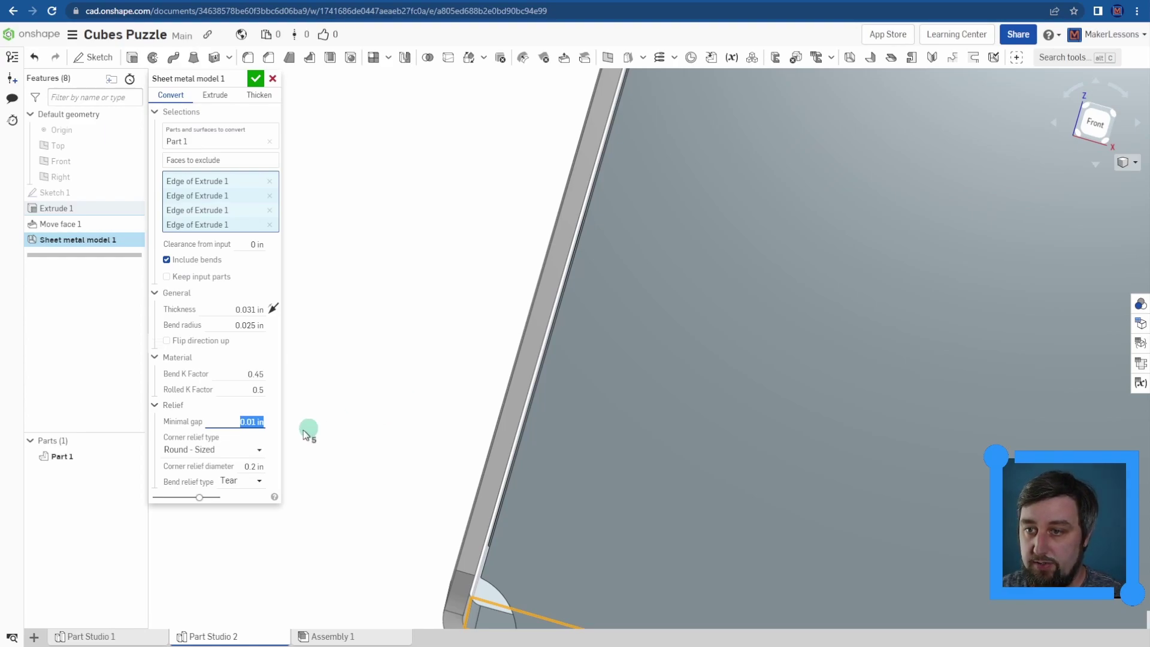
{"action": "right_click_drag", "start_coordinate": [277, 444], "coordinate": [434, 359]}
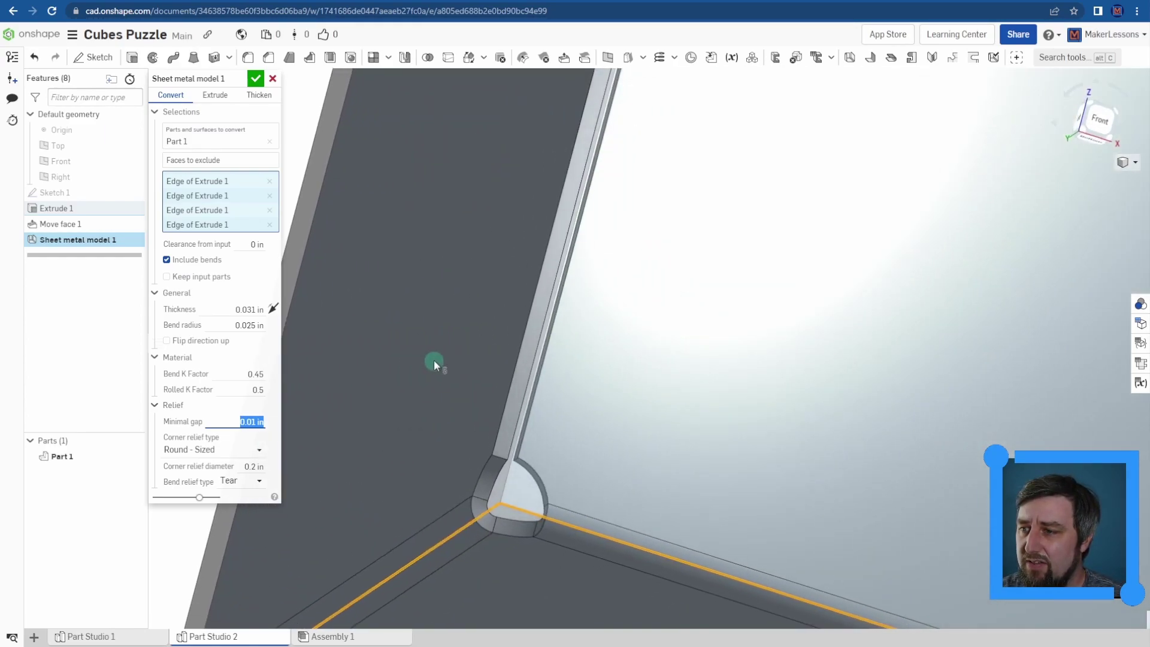
- Try the Rectangle - Scaled and Simple corner relief types on the cube, and return to Round - Sized
{"action": "left_click", "coordinate": [264, 458]}
{"action": "left_click", "coordinate": [243, 483]}
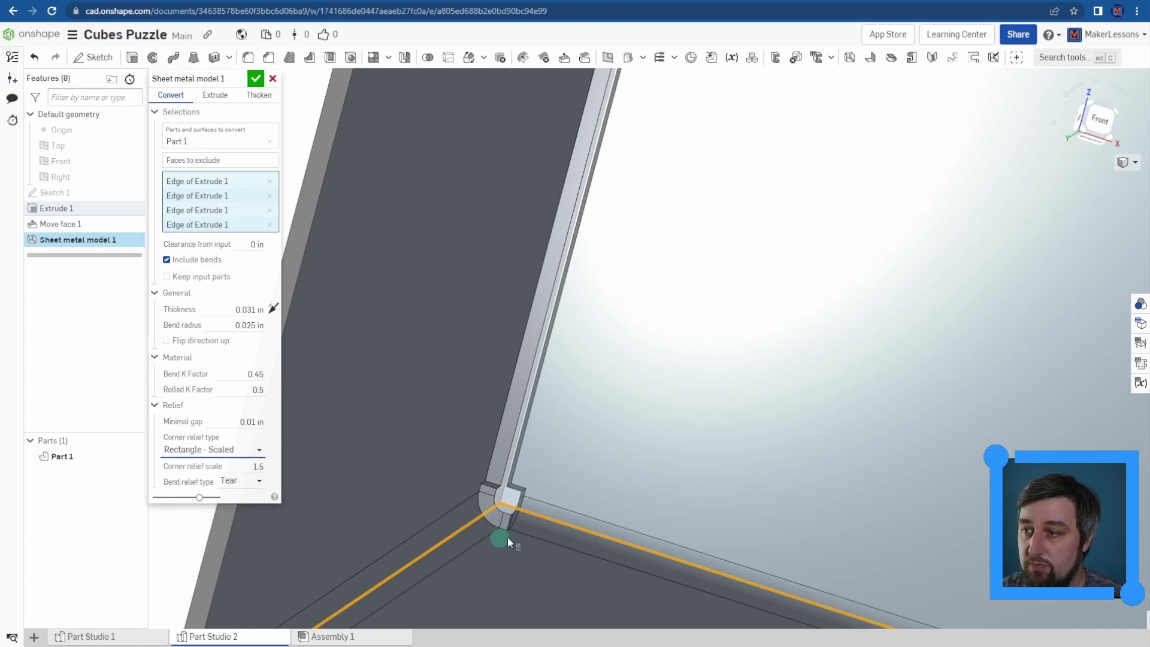
{"action": "left_click", "coordinate": [257, 451]}
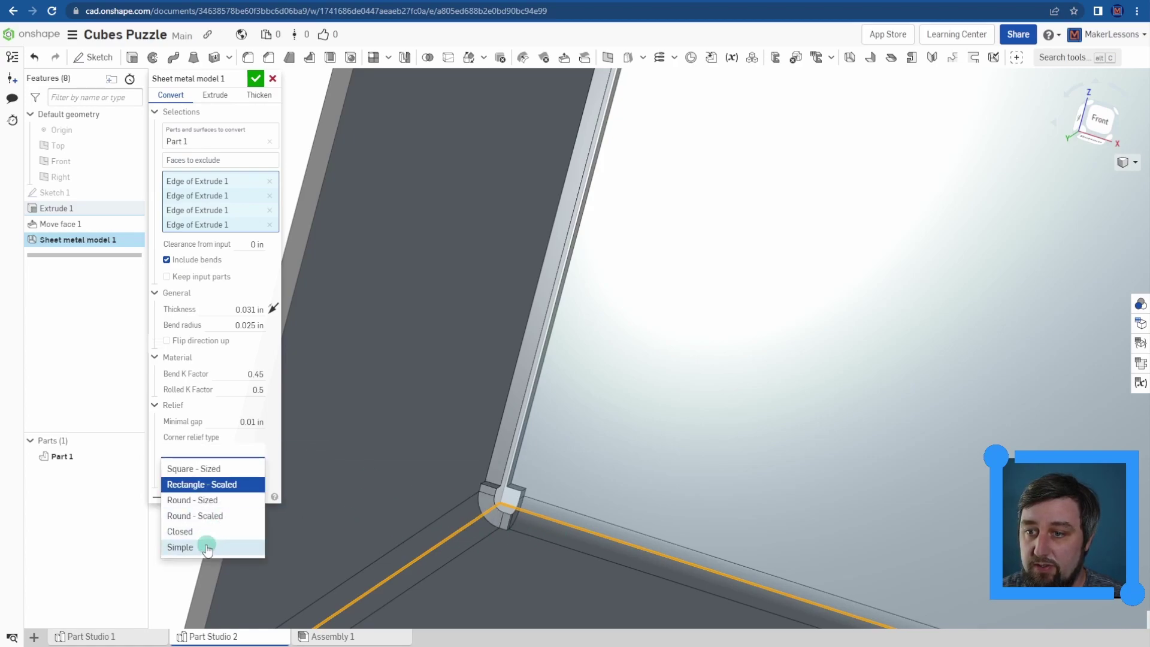
{"action": "left_click", "coordinate": [207, 544]}
{"action": "right_click_drag", "start_coordinate": [488, 498], "coordinate": [397, 486]}
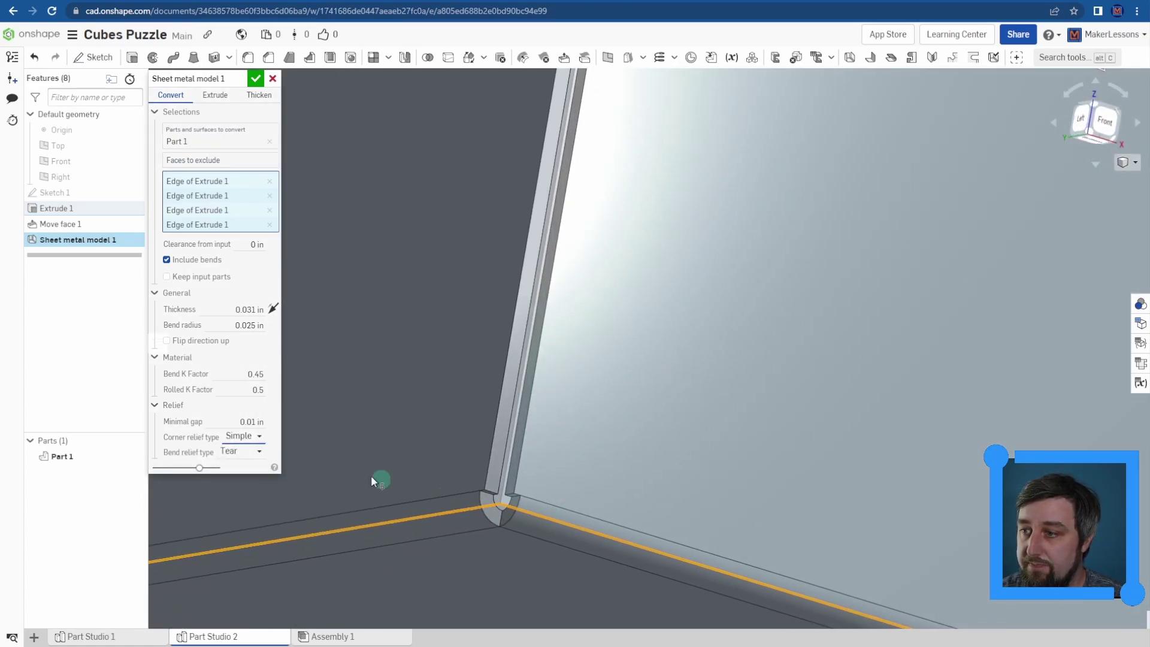
{"action": "left_click", "coordinate": [263, 439]}
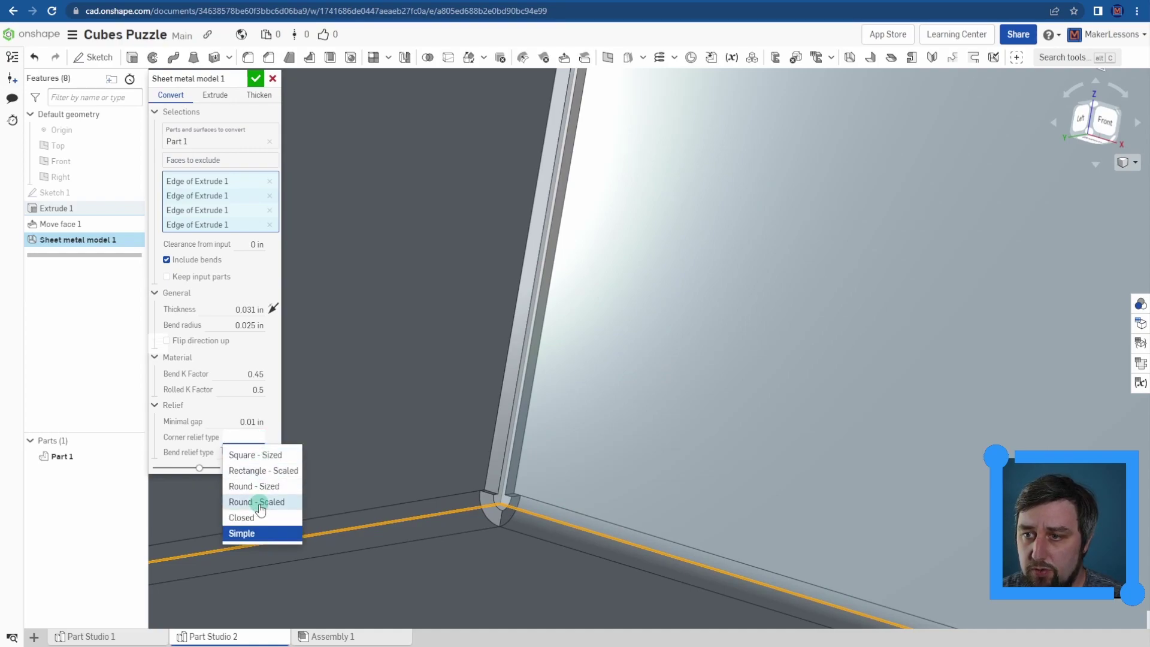
{"action": "left_click", "coordinate": [256, 486]}
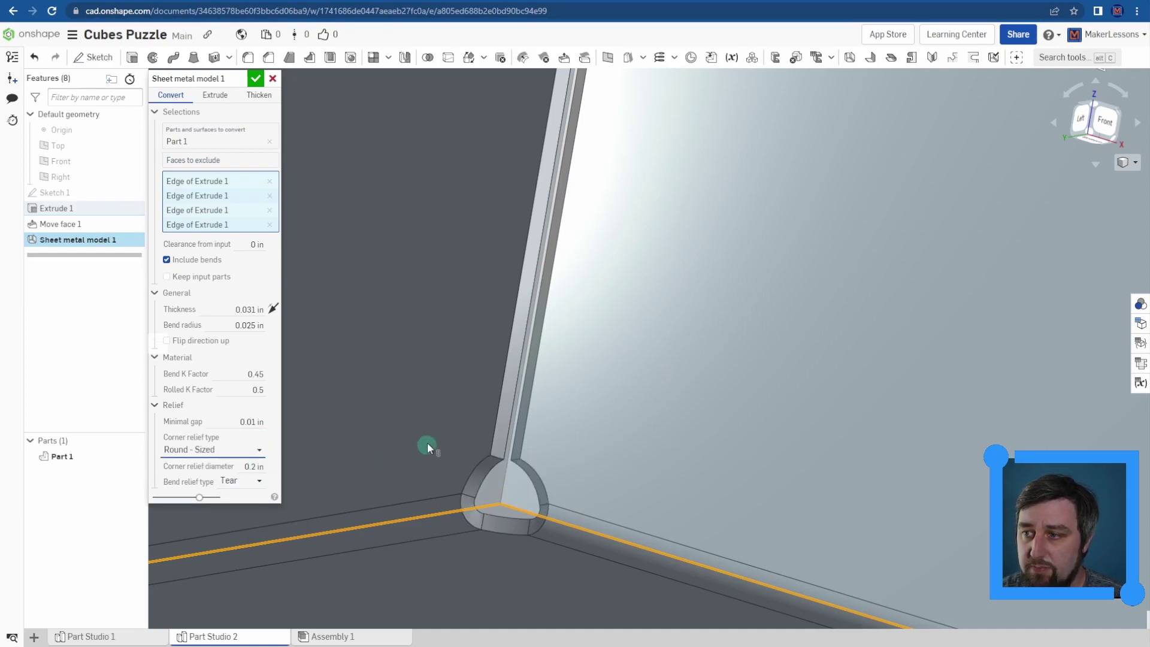
- Keep Tear as the bend relief type and accept the sheet metal model
{"action": "scroll", "coordinate": [449, 453], "scroll_direction": "down", "scroll_amount": 2}
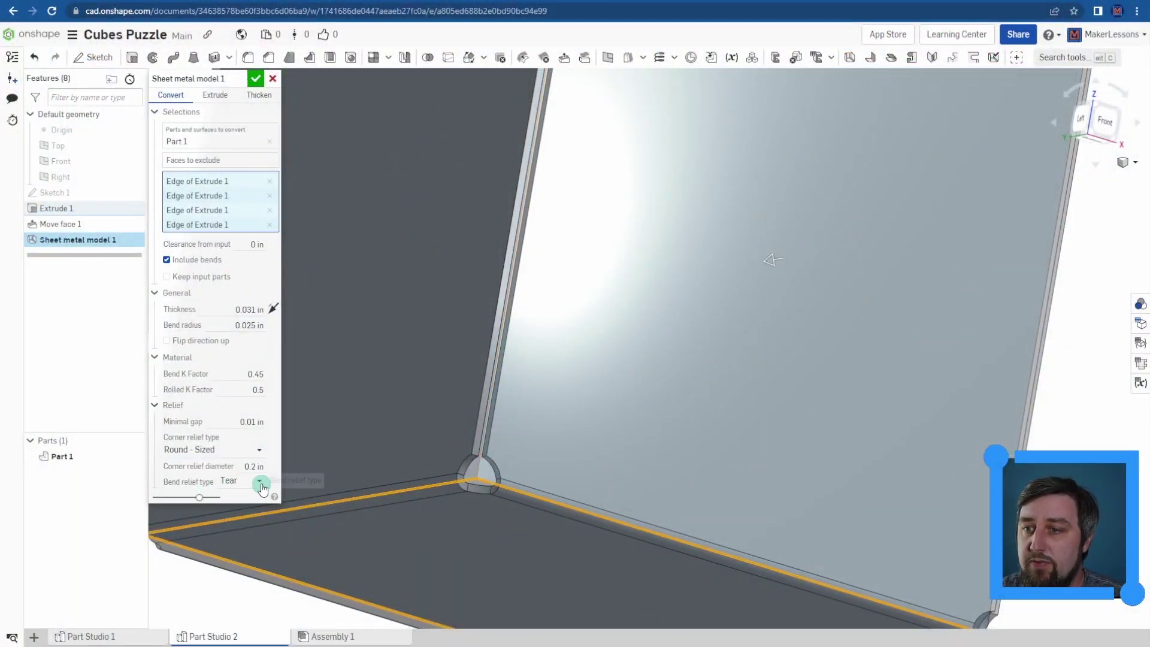
{"action": "left_click", "coordinate": [260, 483]}
{"action": "left_click", "coordinate": [247, 532]}
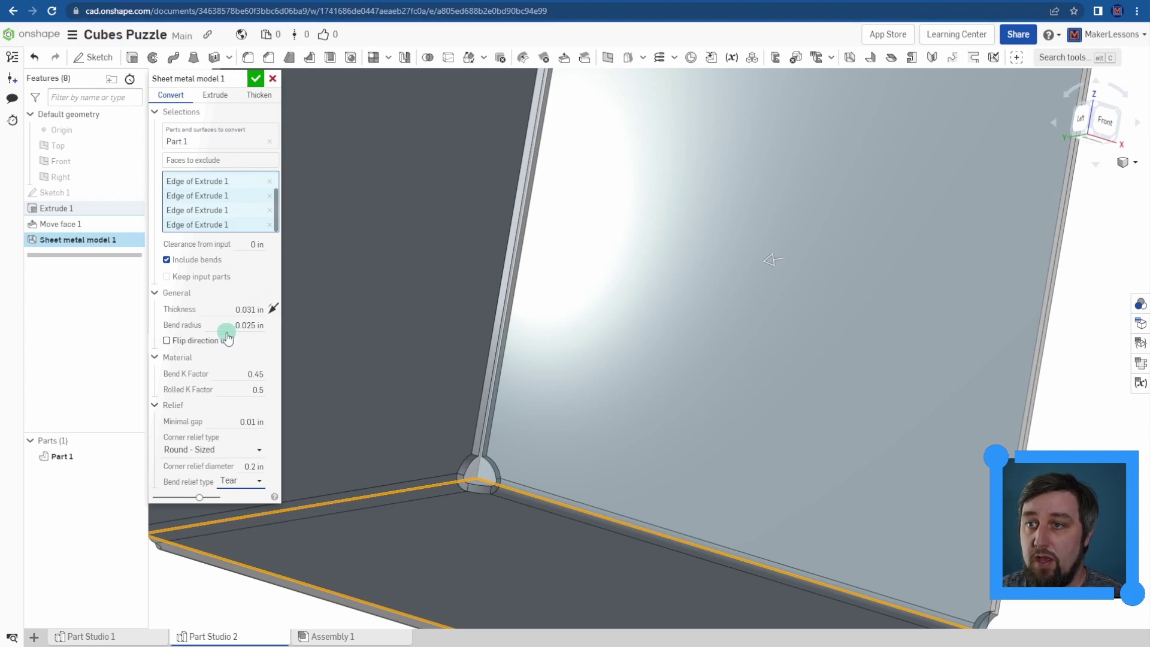
{"action": "left_click", "coordinate": [256, 79]}
{"action": "key", "text": "f"}
- Show the sheet metal table with the flat pattern beside the cube, and enlarge the flat pattern view
{"action": "right_click_drag", "start_coordinate": [478, 341], "coordinate": [644, 418]}
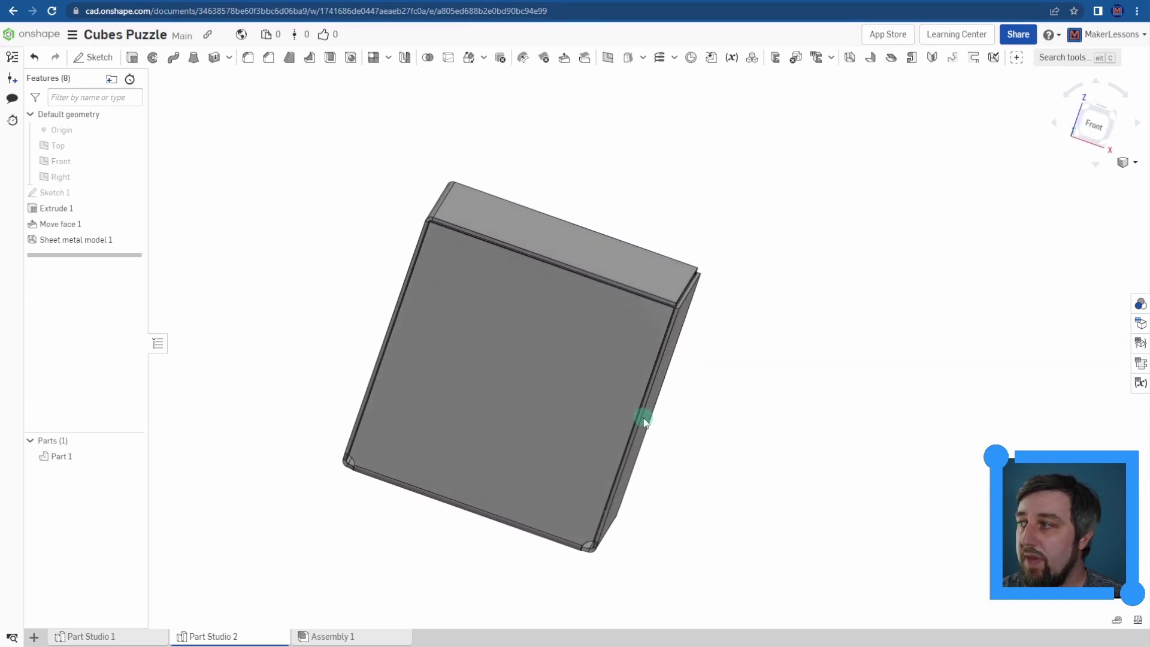
{"action": "left_click", "coordinate": [1139, 364]}
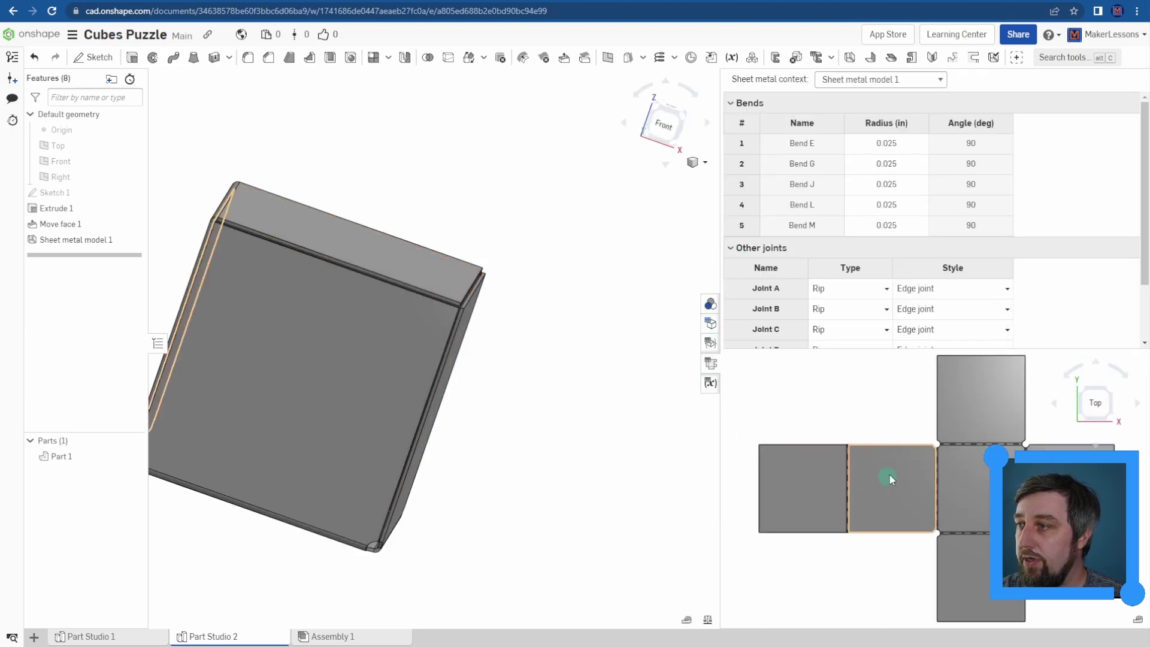
{"action": "left_click_drag", "start_coordinate": [945, 348], "coordinate": [943, 237]}
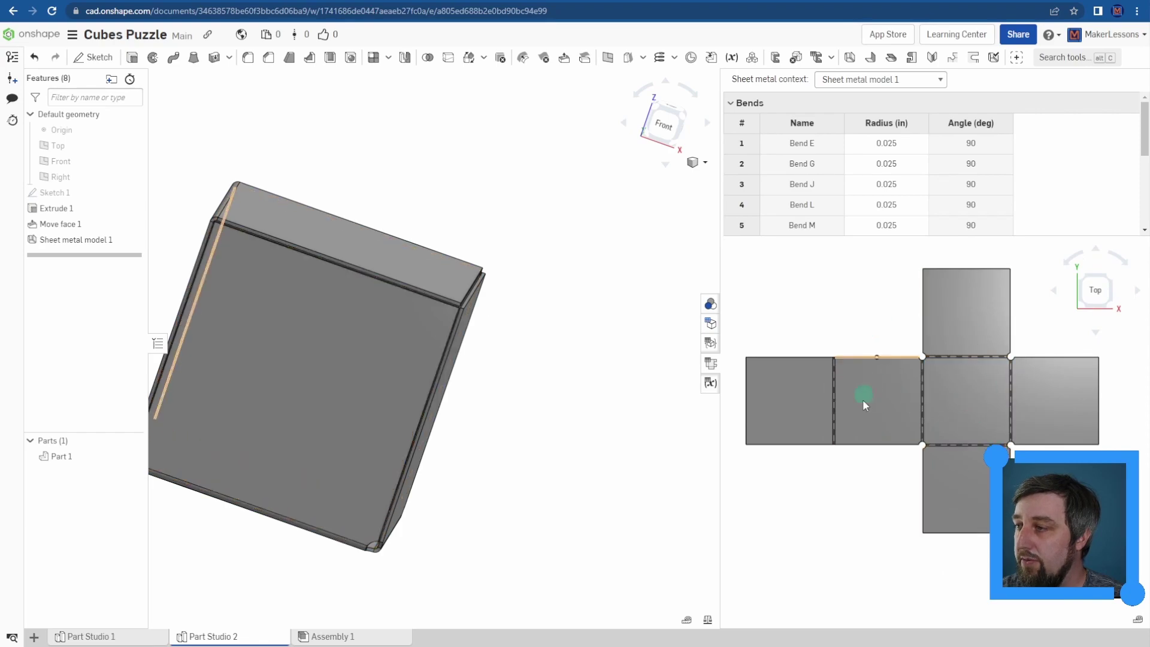
- Compare the folded cube with its flat pattern and examine the open joint between the left and front faces
{"action": "right_click_drag", "start_coordinate": [585, 405], "coordinate": [626, 376]}
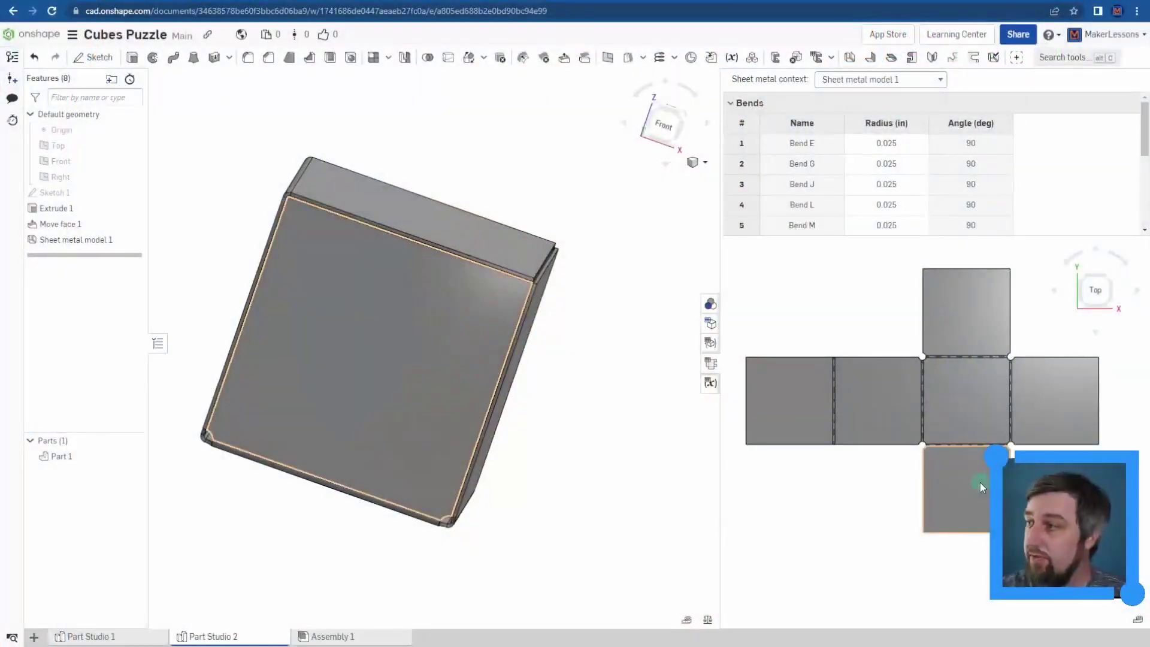
{"action": "right_click_drag", "start_coordinate": [597, 350], "coordinate": [593, 351]}
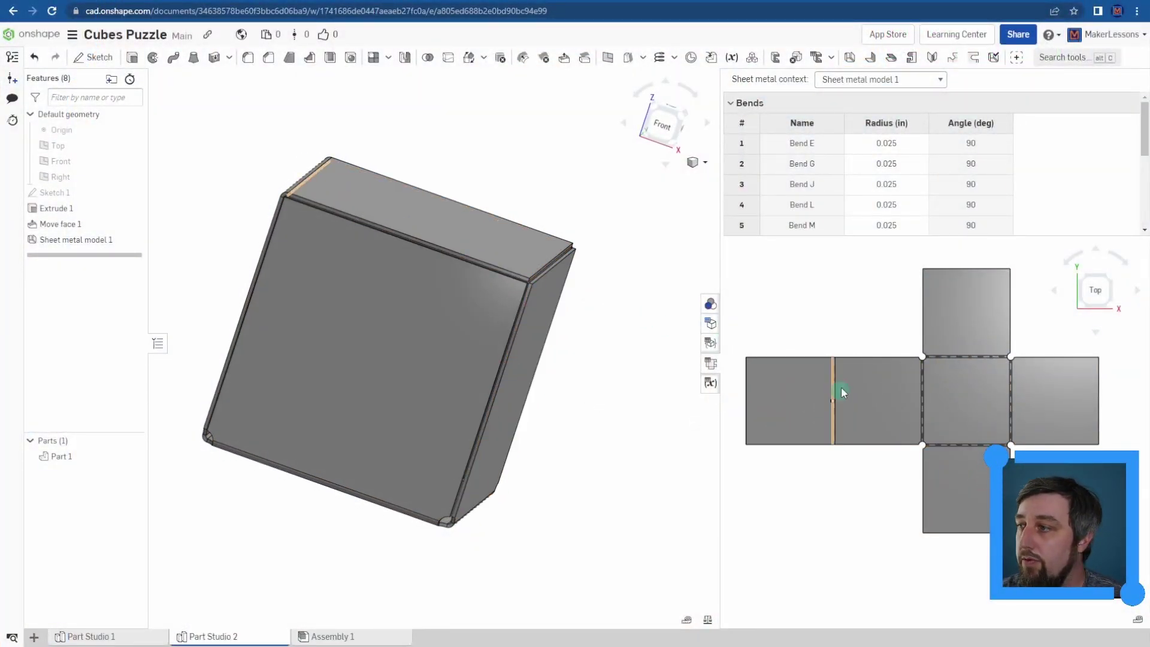
{"action": "scroll", "coordinate": [578, 350], "scroll_direction": "down", "scroll_amount": 3}
{"action": "mouse_move", "coordinate": [610, 353]}
{"action": "right_mouse_down"}
{"action": "mouse_move", "coordinate": [623, 341]}
{"action": "mouse_move", "coordinate": [622, 356]}
{"action": "right_mouse_up"}
{"action": "scroll", "coordinate": [401, 357], "scroll_direction": "up", "scroll_amount": 5}
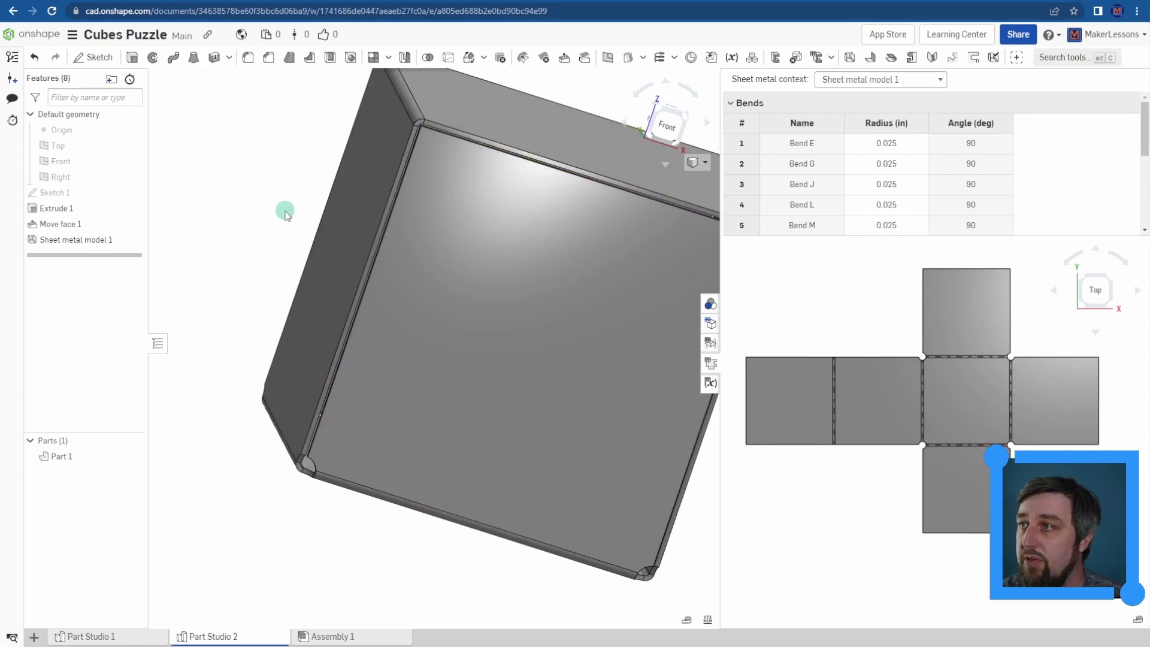
{"action": "scroll", "coordinate": [285, 213], "scroll_direction": "up", "scroll_amount": 5}
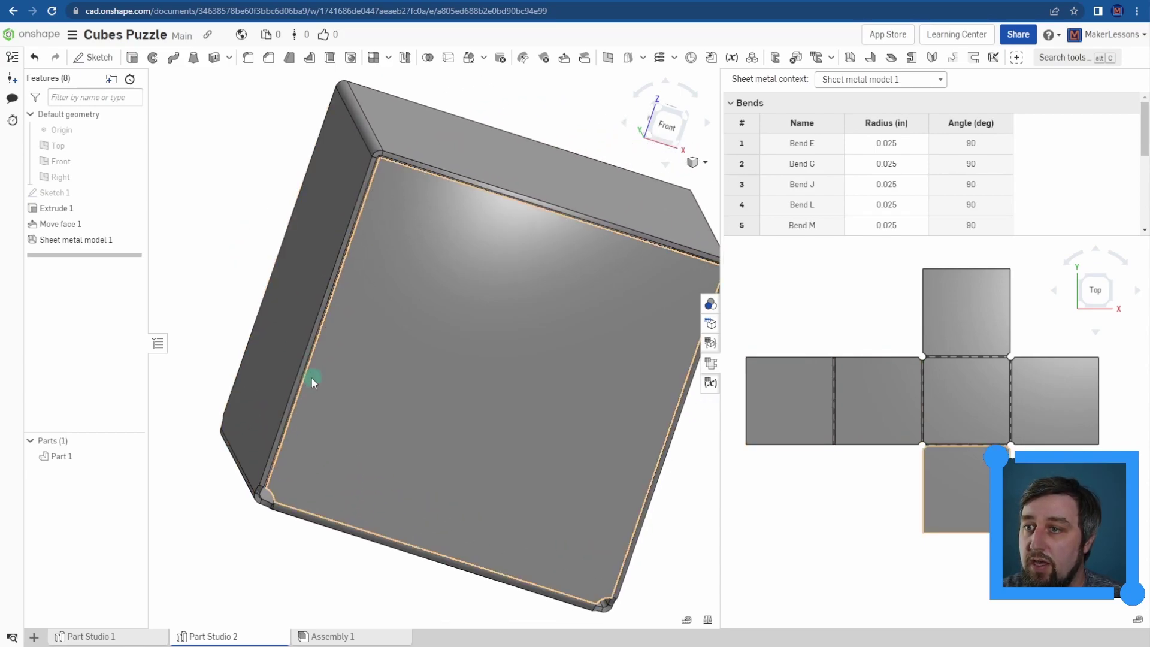
{"action": "scroll", "coordinate": [289, 421], "scroll_direction": "up", "scroll_amount": 5}
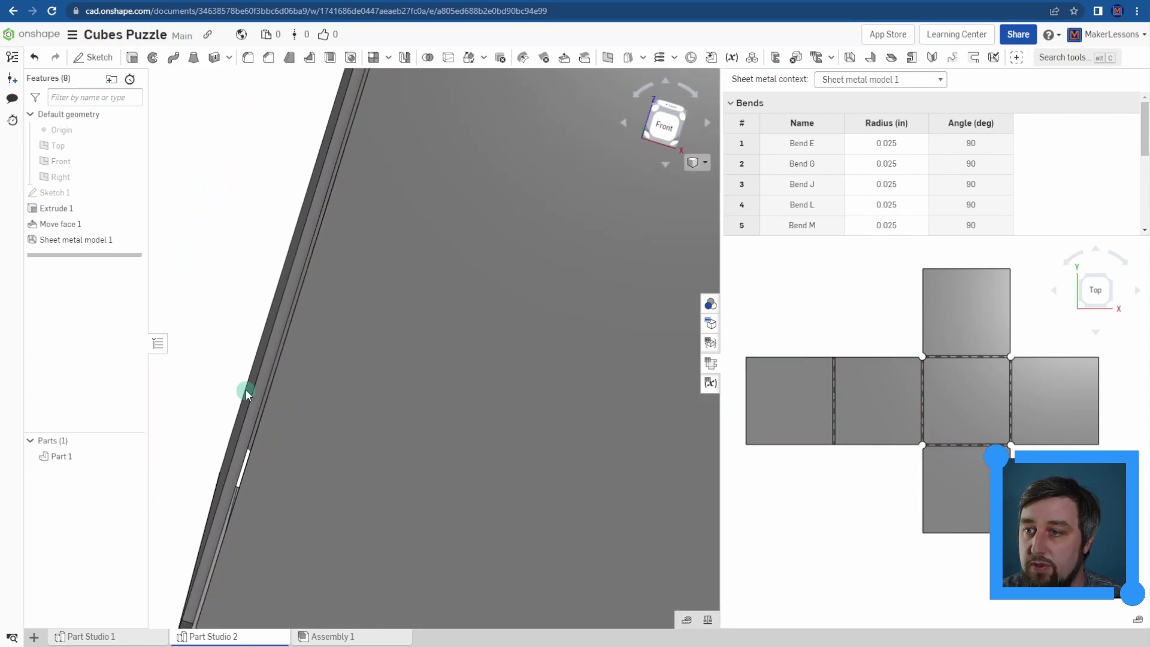
{"action": "scroll", "coordinate": [240, 402], "scroll_direction": "down", "scroll_amount": 5}
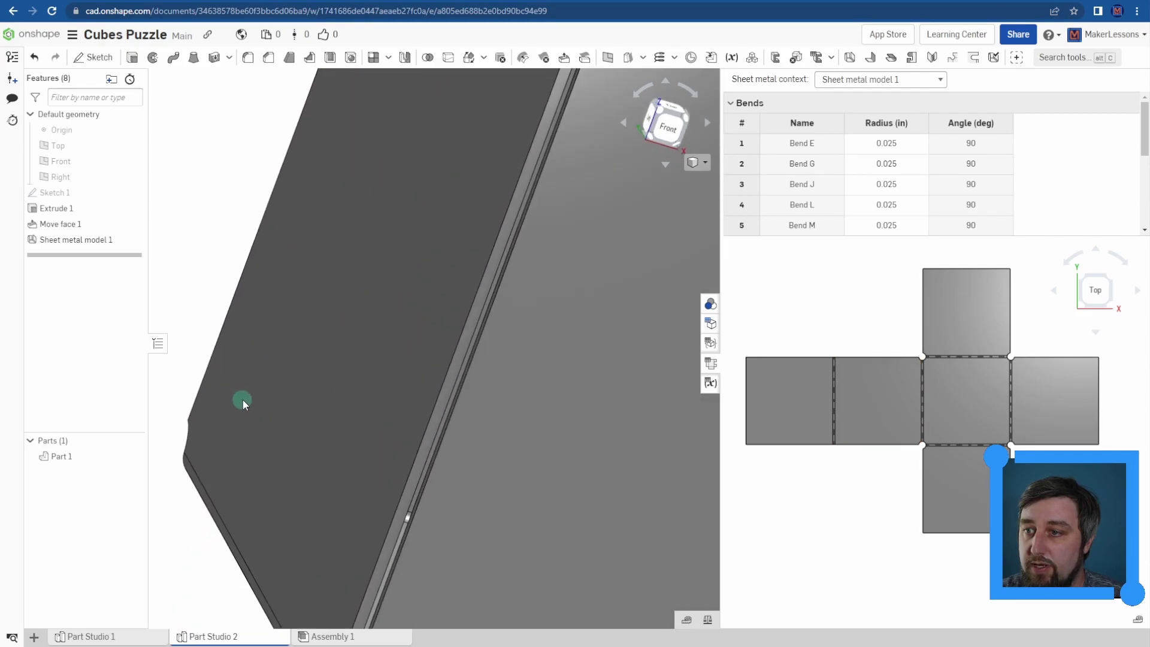
- Start a Move face offset and select one vertical side edge face of the cube's front wall
{"action": "left_click", "coordinate": [565, 59]}
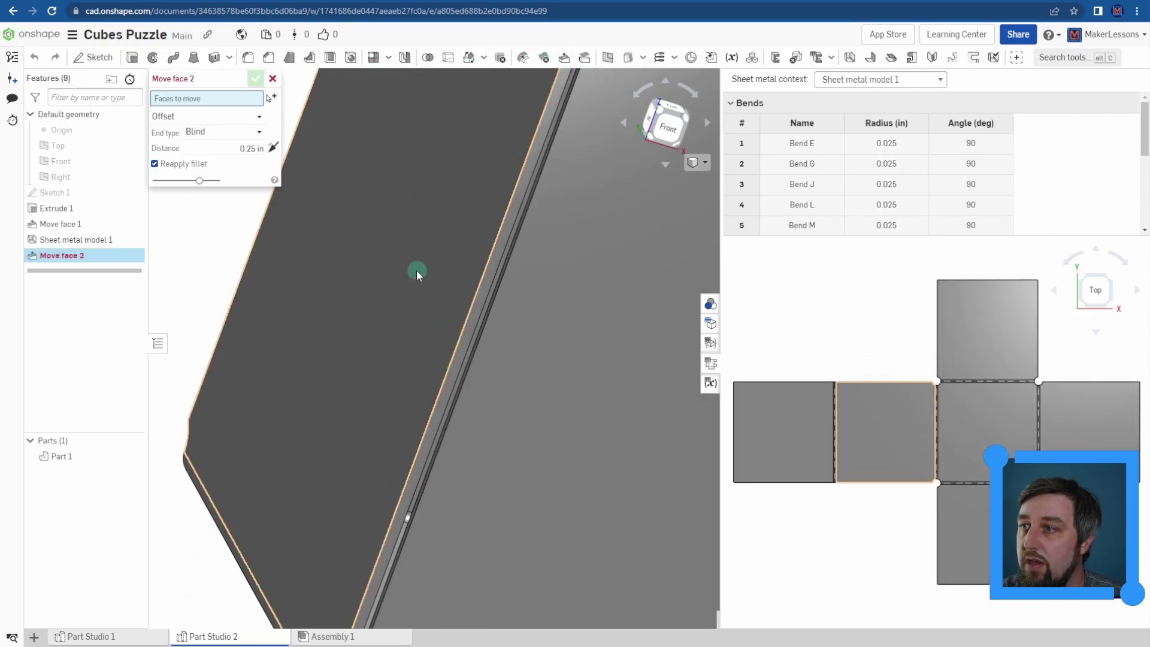
{"action": "right_click_drag", "start_coordinate": [416, 269], "coordinate": [423, 285]}
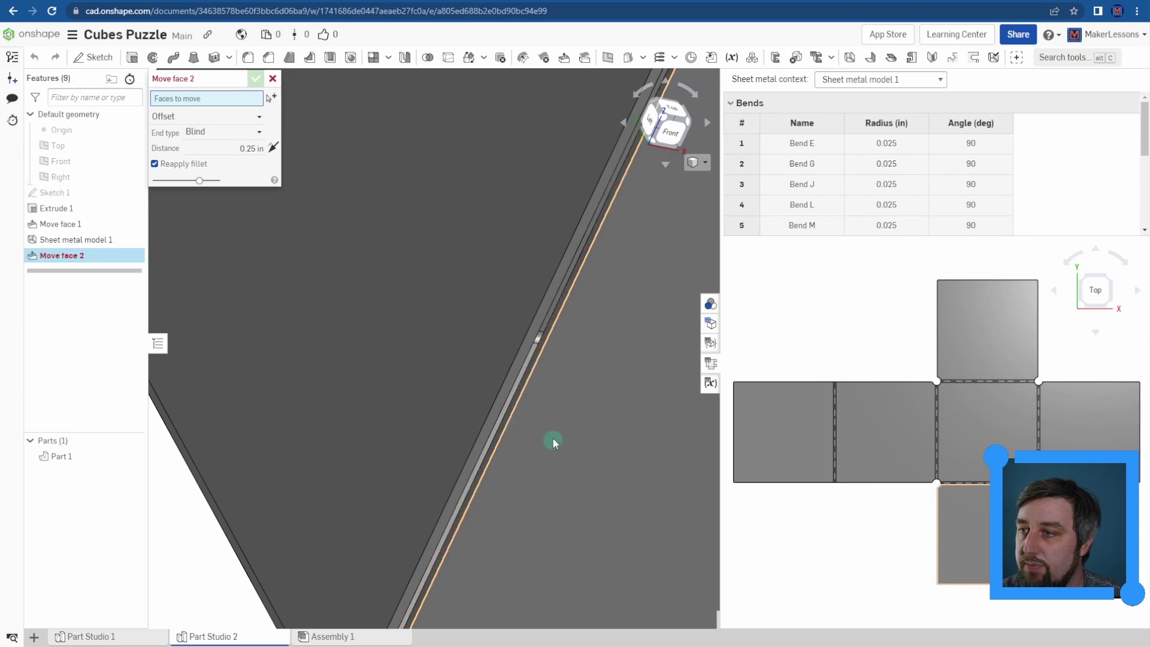
{"action": "scroll", "coordinate": [552, 441], "scroll_direction": "down", "scroll_amount": 5}
{"action": "scroll", "coordinate": [519, 387], "scroll_direction": "down", "scroll_amount": 3}
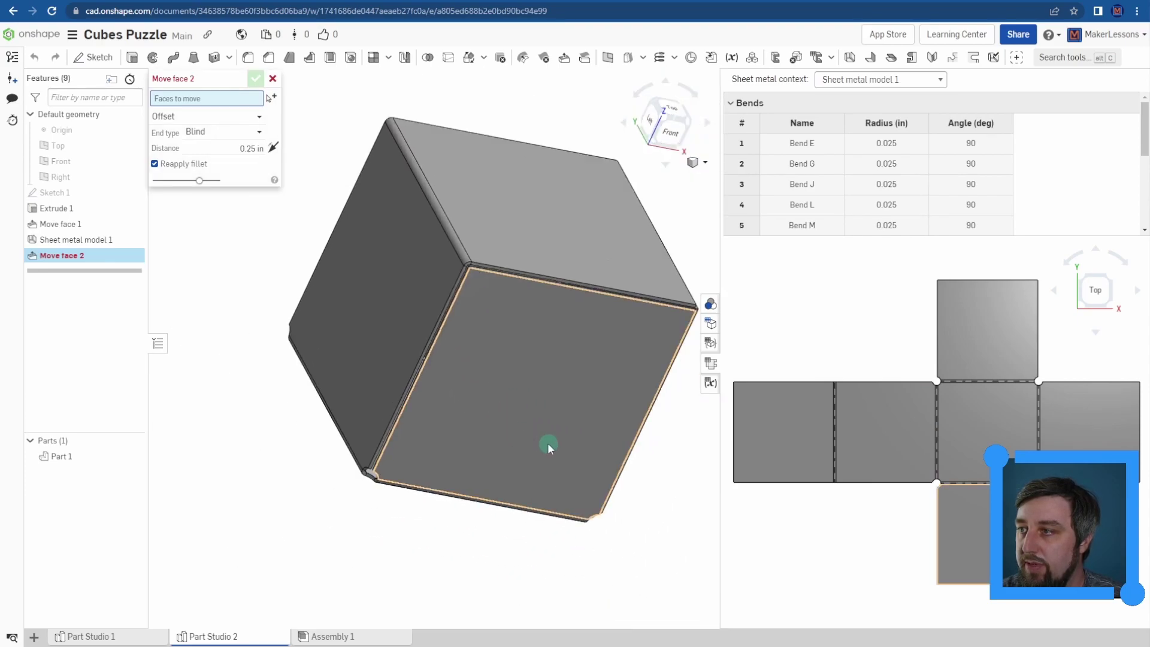
{"action": "middle_click_drag", "start_coordinate": [532, 443], "coordinate": [473, 464]}
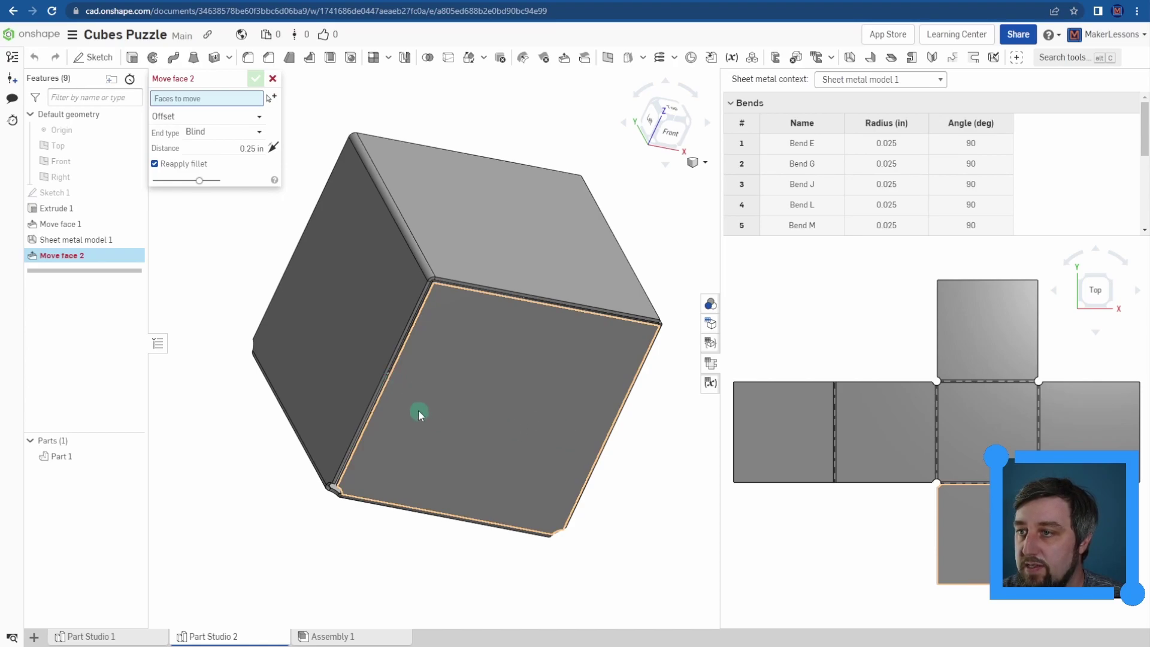
{"action": "key", "text": "n"}
{"action": "scroll", "coordinate": [461, 422], "scroll_direction": "up", "scroll_amount": 6}
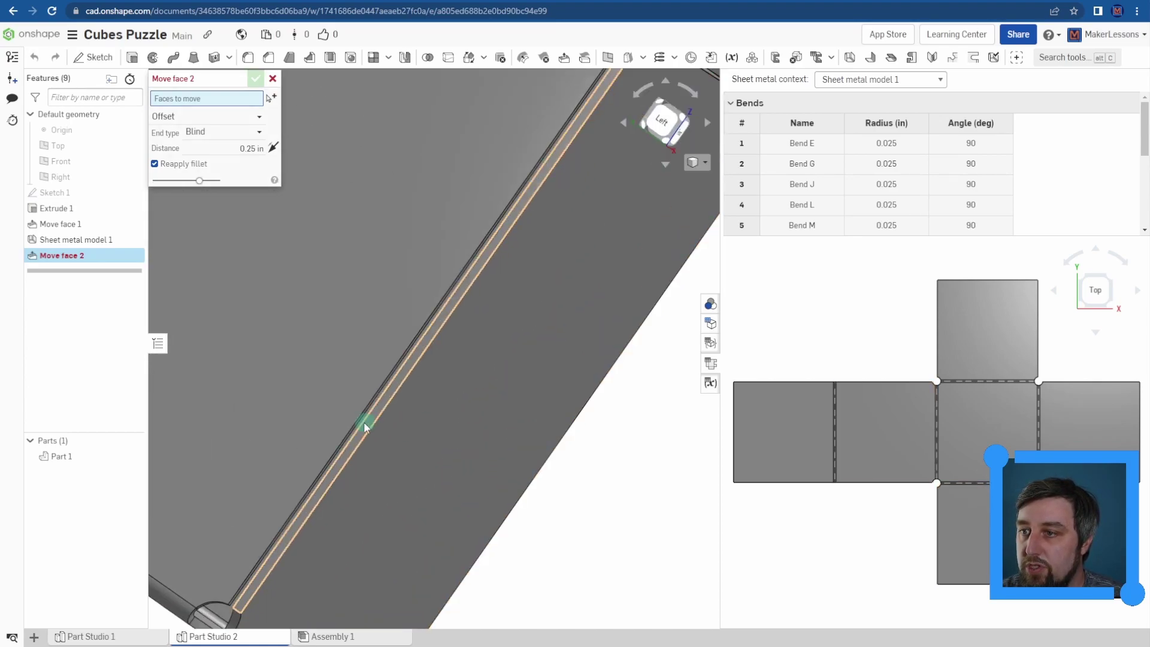
{"action": "left_click", "coordinate": [364, 422]}
- Add the opposite vertical side edge face of the front wall to the faces to move
{"action": "right_click_drag", "start_coordinate": [588, 505], "coordinate": [542, 488]}
{"action": "scroll", "coordinate": [551, 498], "scroll_direction": "down", "scroll_amount": 8}
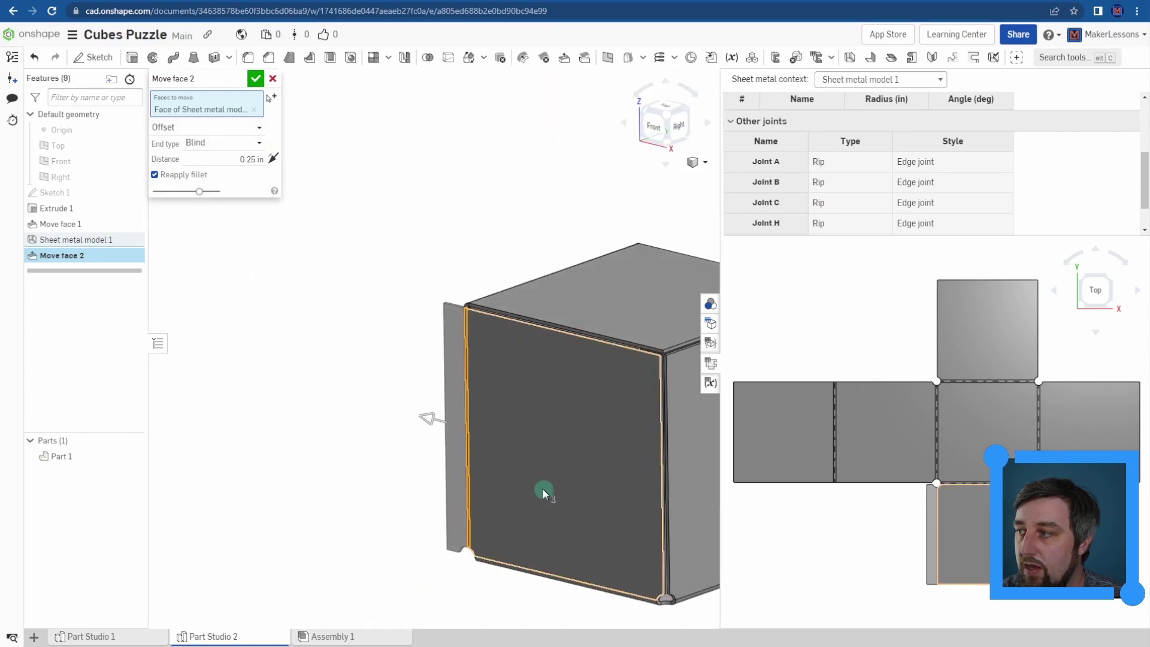
{"action": "scroll", "coordinate": [665, 519], "scroll_direction": "up", "scroll_amount": 10}
{"action": "left_click", "coordinate": [657, 518]}
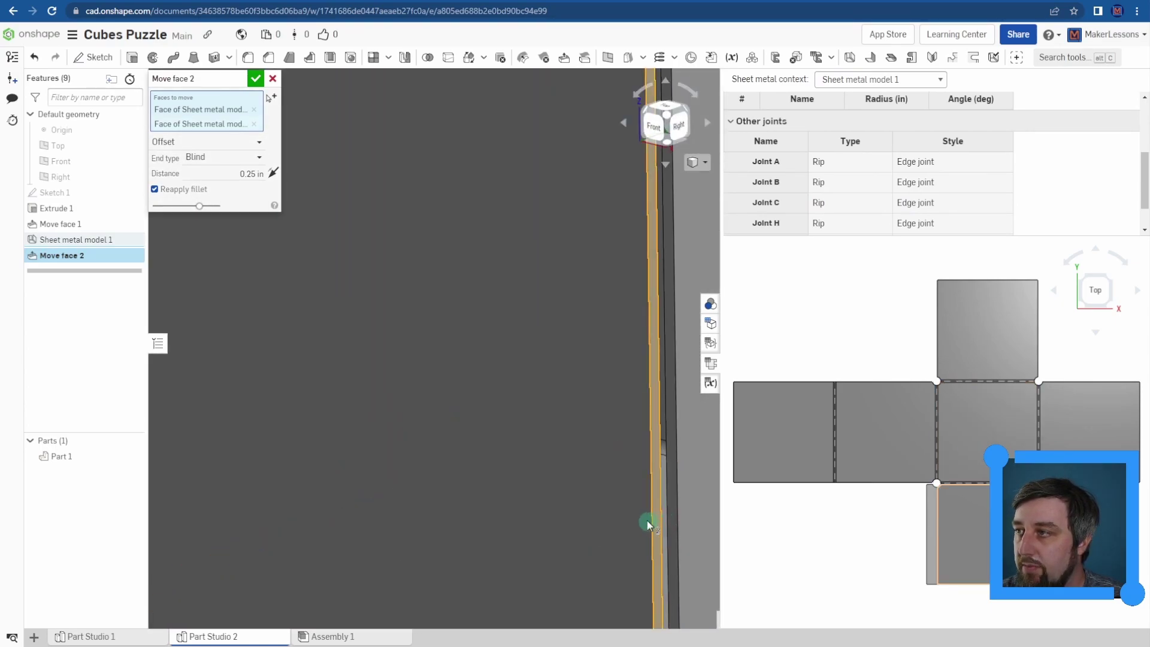
{"action": "scroll", "coordinate": [648, 520], "scroll_direction": "down", "scroll_amount": 10}
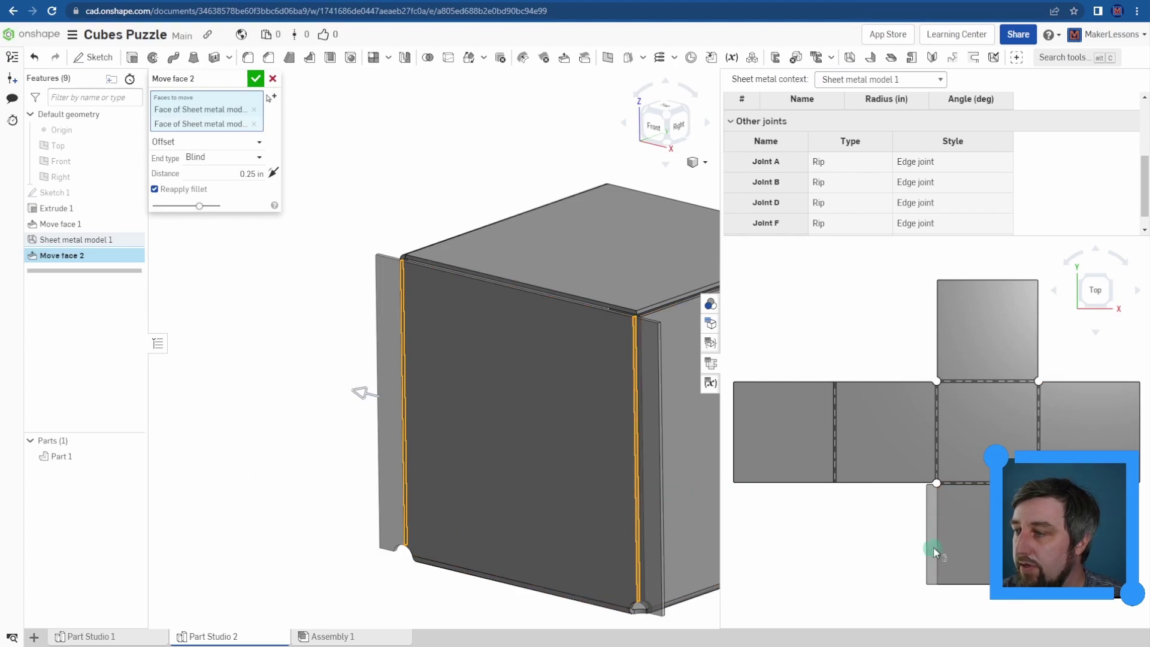
{"action": "middle_click_drag", "start_coordinate": [928, 482], "coordinate": [826, 444]}
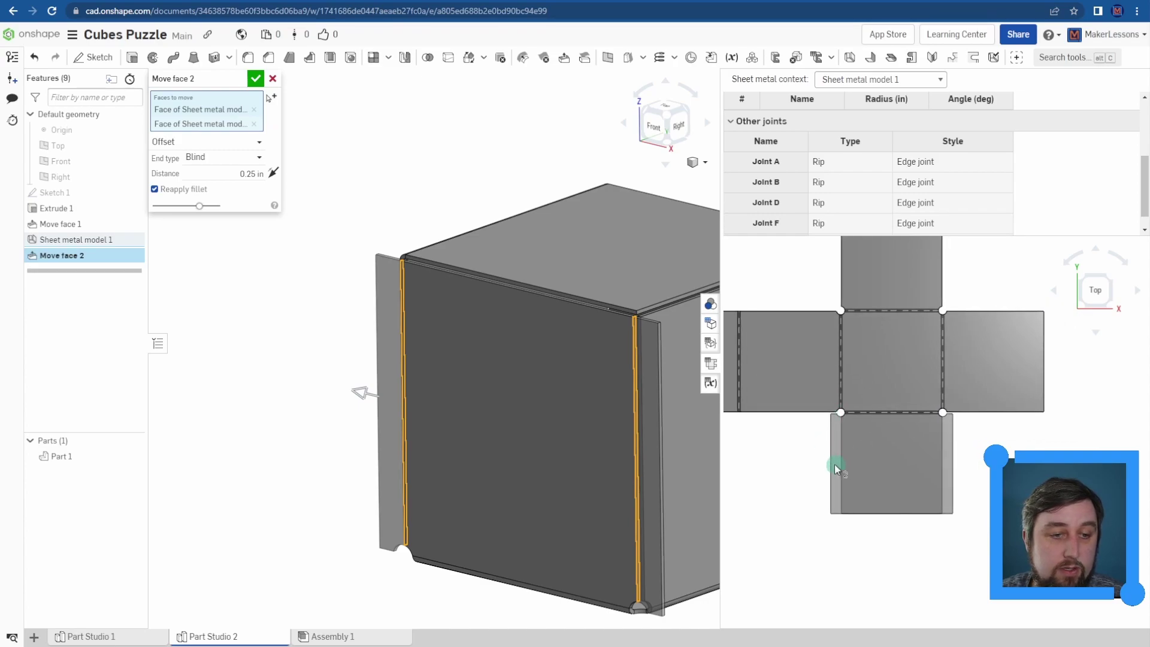
- Add both vertical side edge faces of the cube's back wall to the faces to move
{"action": "middle_click_drag", "start_coordinate": [574, 230], "coordinate": [522, 239]}
{"action": "right_click_drag", "start_coordinate": [522, 239], "coordinate": [501, 355]}
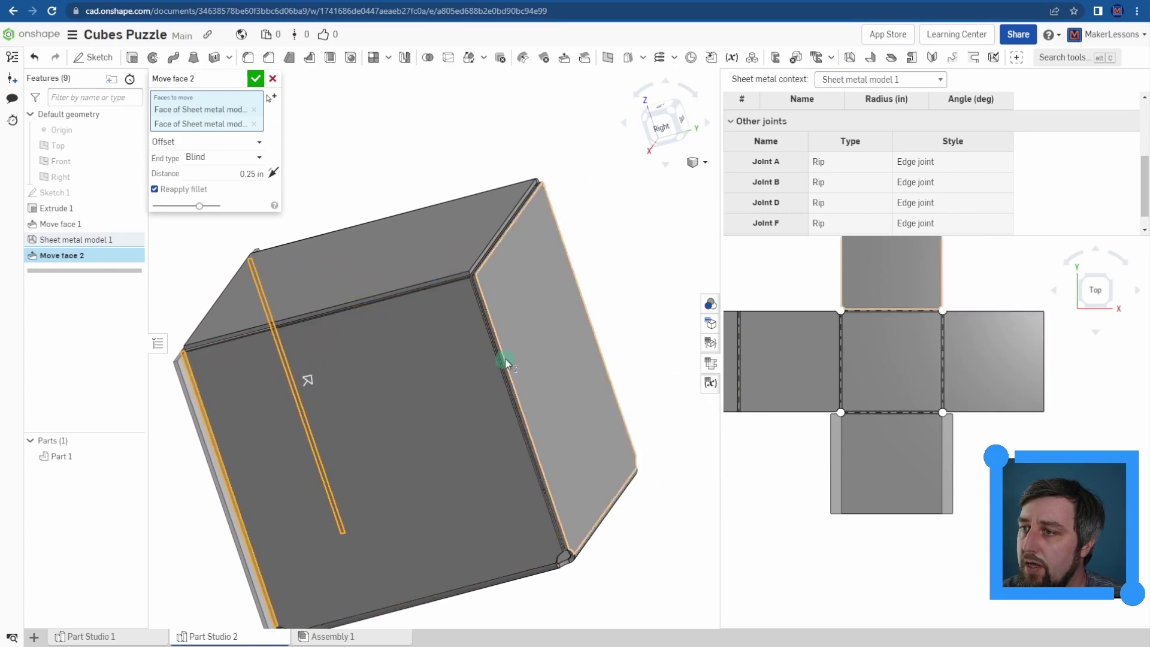
{"action": "scroll", "coordinate": [503, 359], "scroll_direction": "up", "scroll_amount": 5}
{"action": "left_click", "coordinate": [502, 366]}
{"action": "scroll", "coordinate": [566, 325], "scroll_direction": "down", "scroll_amount": 6}
{"action": "right_click_drag", "start_coordinate": [565, 325], "coordinate": [369, 444]}
{"action": "scroll", "coordinate": [367, 444], "scroll_direction": "up", "scroll_amount": 5}
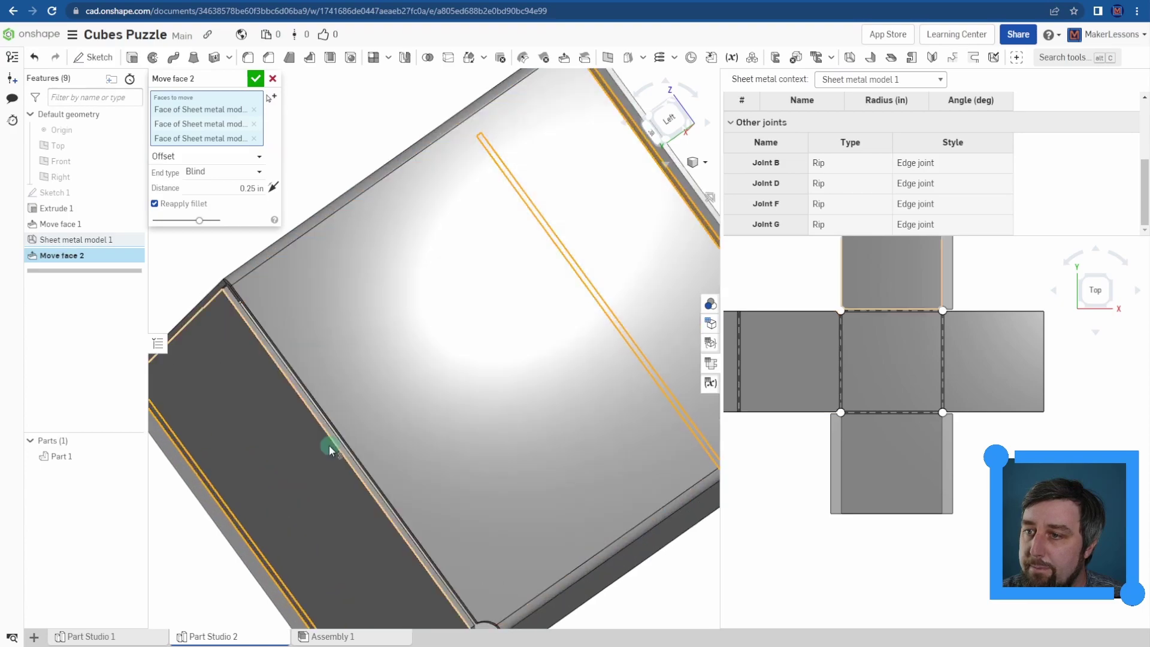
{"action": "left_click", "coordinate": [348, 444]}
{"action": "scroll", "coordinate": [432, 429], "scroll_direction": "down", "scroll_amount": 5}
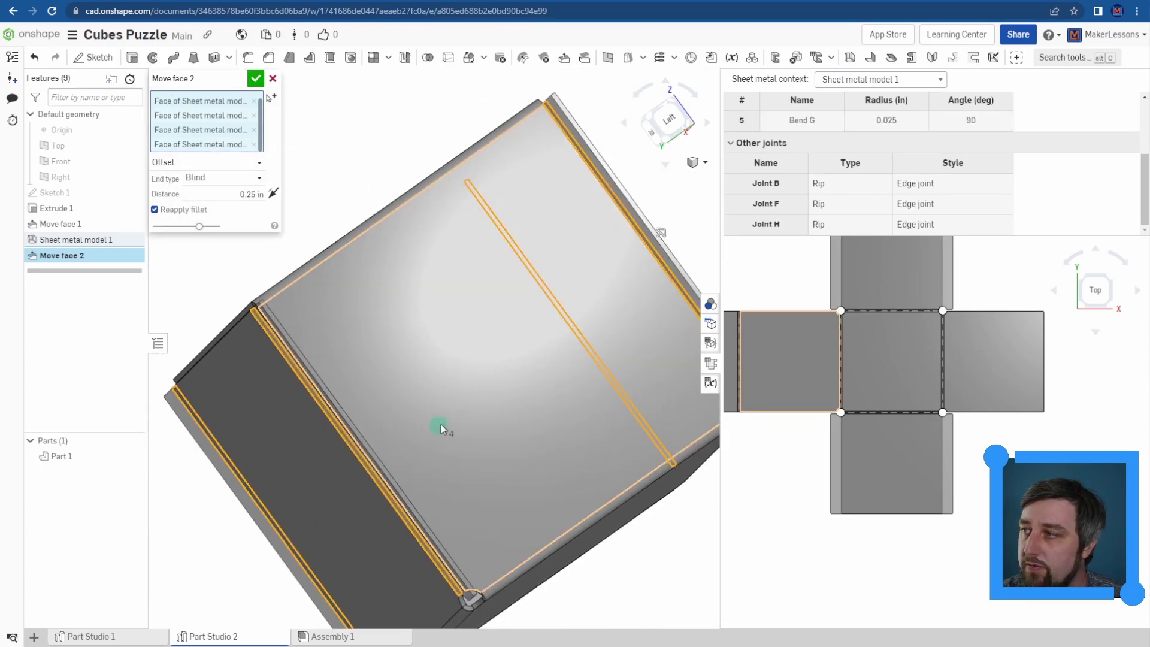
- Reverse the offset so the four edge faces move inward, set the distance to 1/32 in, and accept the face move
{"action": "middle_click_drag", "start_coordinate": [862, 362], "coordinate": [879, 394]}
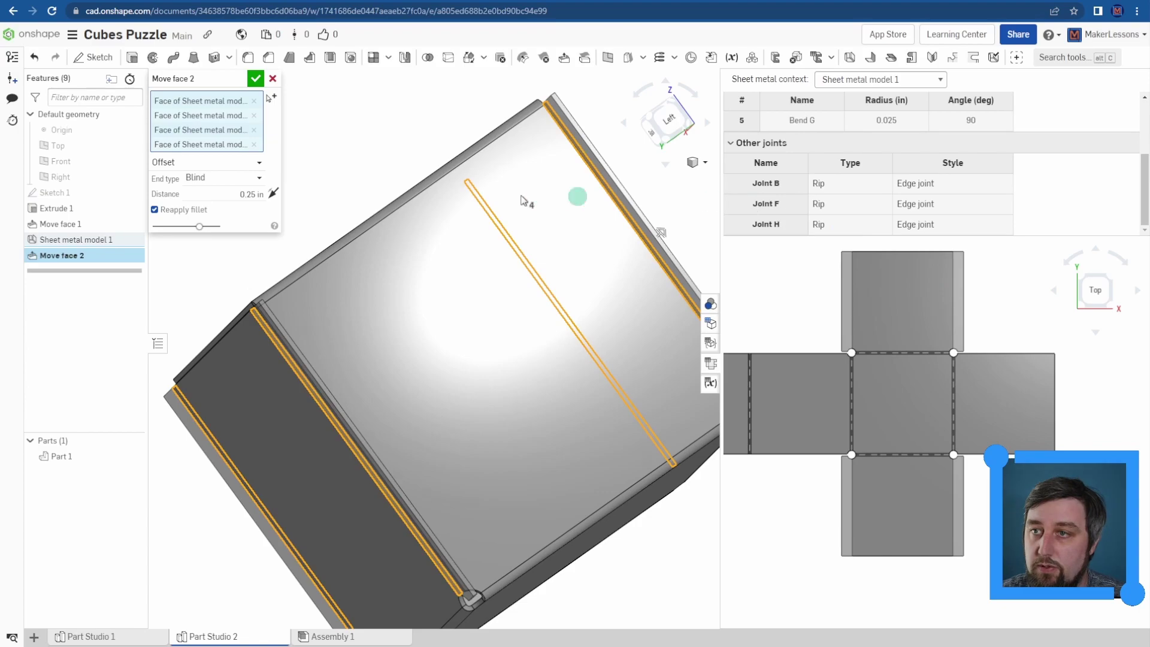
{"action": "left_click", "coordinate": [385, 253]}
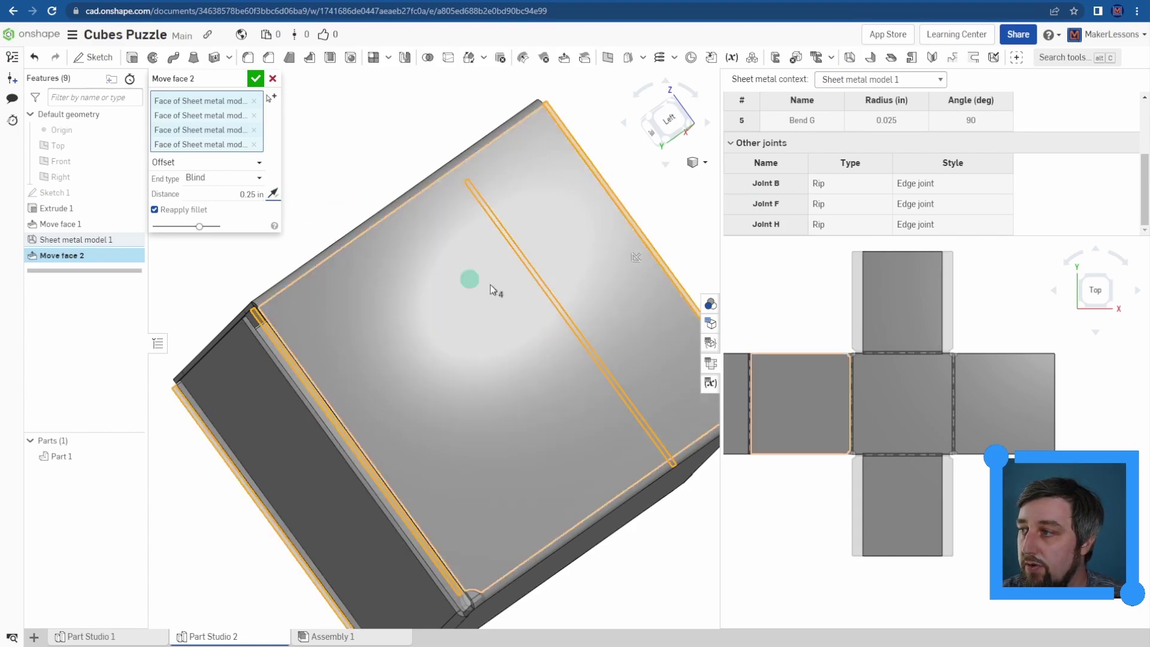
{"action": "left_click", "coordinate": [270, 193]}
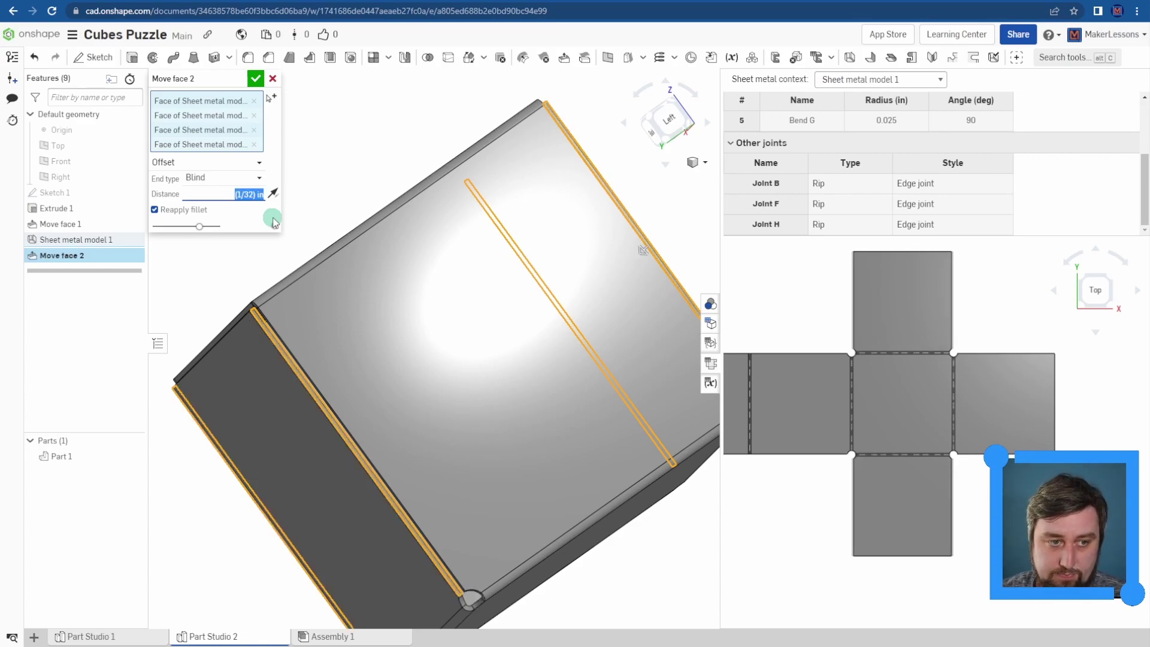
{"action": "scroll", "coordinate": [857, 333], "scroll_direction": "up", "scroll_amount": 6}
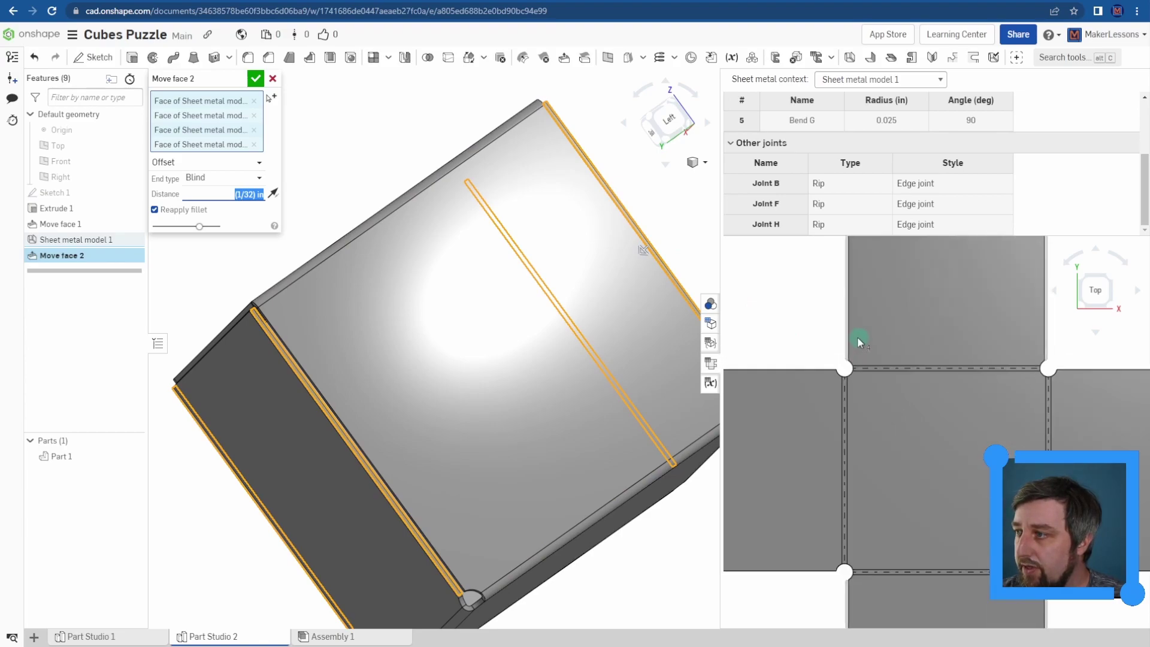
{"action": "left_click", "coordinate": [257, 100]}
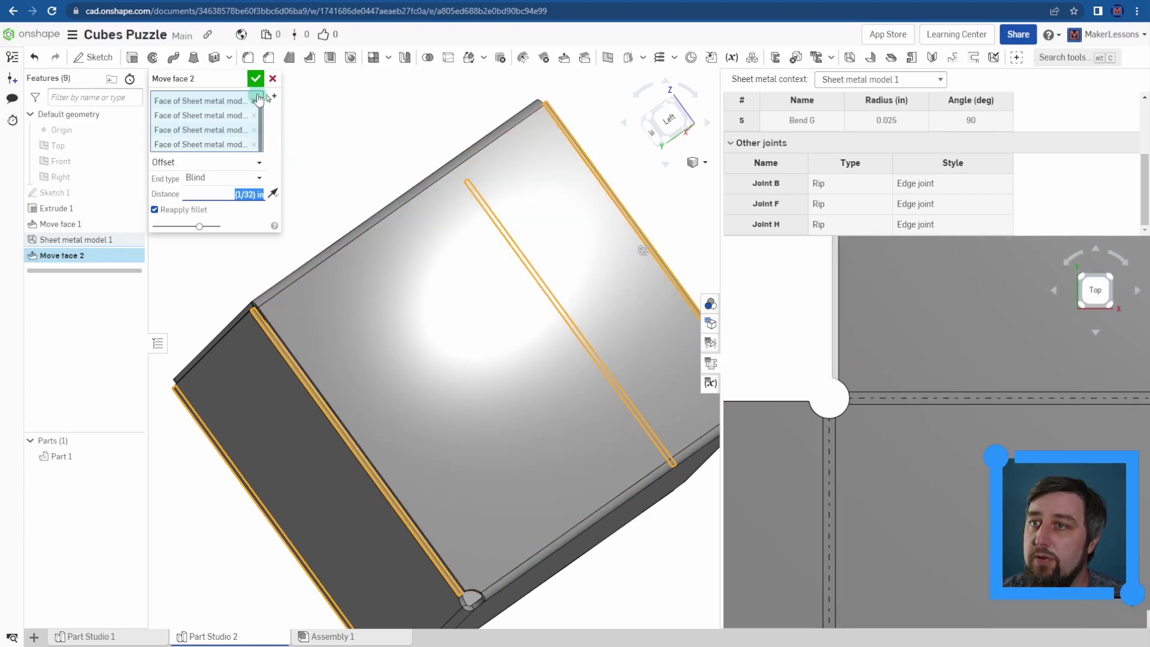
{"action": "left_click", "coordinate": [255, 79]}
- Examine the open joints around the cube's back wall from outside
{"action": "mouse_move", "coordinate": [322, 174]}
{"action": "right_mouse_down"}
{"action": "mouse_move", "coordinate": [290, 203]}
{"action": "mouse_move", "coordinate": [306, 203]}
{"action": "mouse_move", "coordinate": [314, 177]}
{"action": "right_mouse_up"}
{"action": "scroll", "coordinate": [302, 199], "scroll_direction": "down", "scroll_amount": 3}
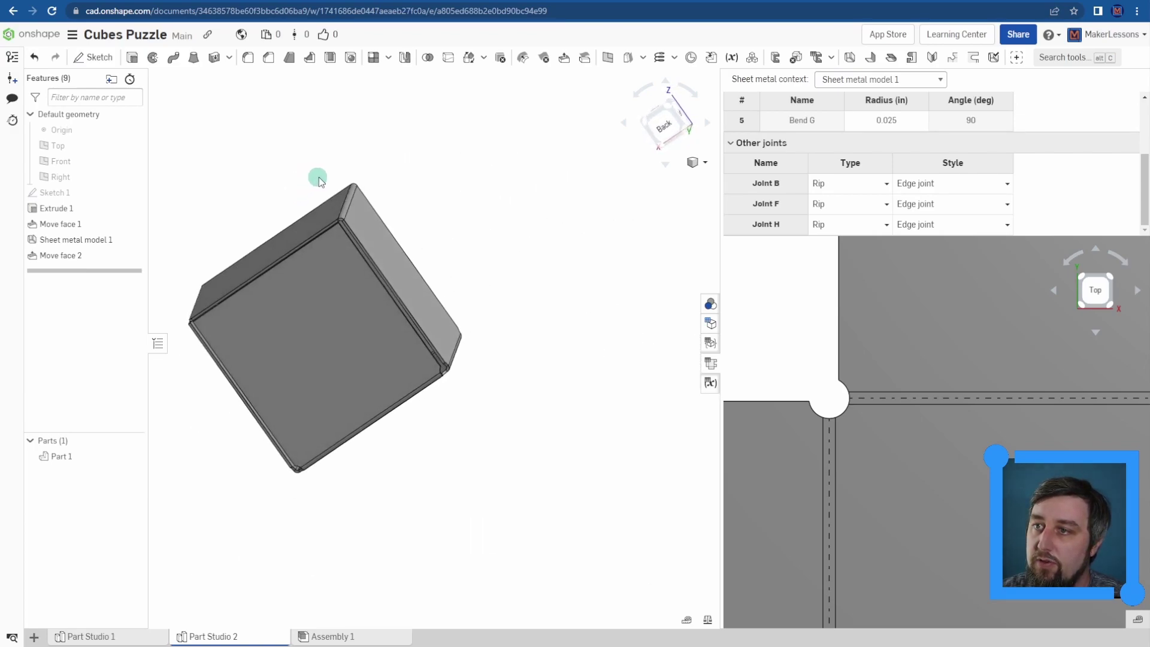
{"action": "scroll", "coordinate": [369, 249], "scroll_direction": "up", "scroll_amount": 5}
{"action": "right_click_drag", "start_coordinate": [369, 249], "coordinate": [369, 241]}
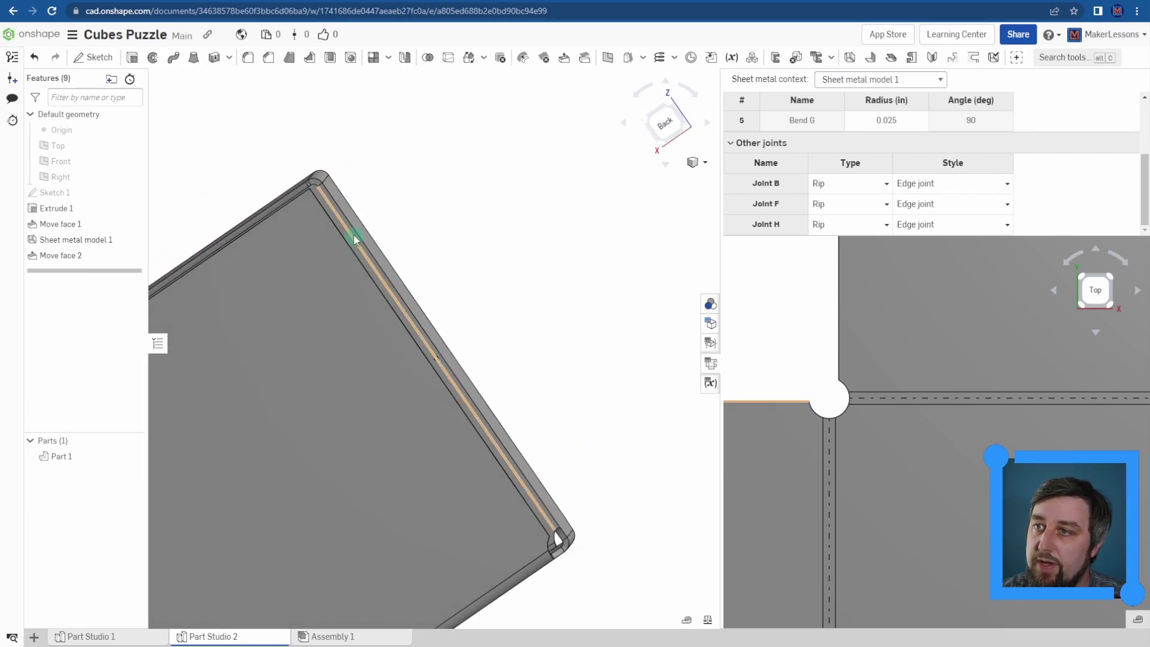
{"action": "scroll", "coordinate": [357, 243], "scroll_direction": "up", "scroll_amount": 3}
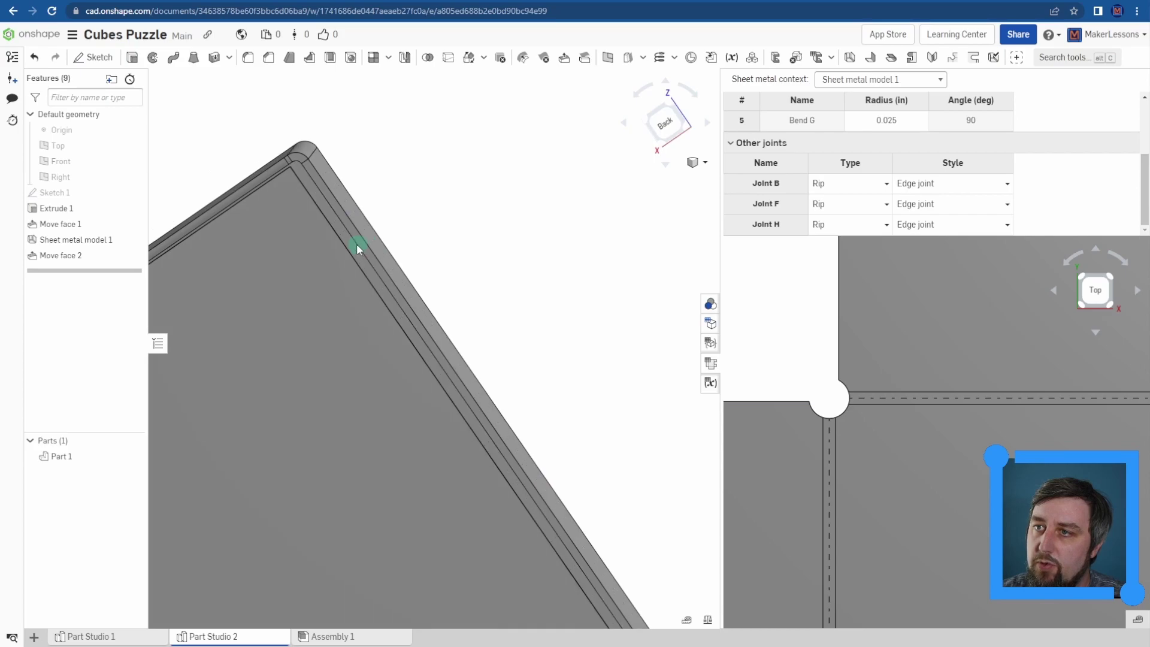
{"action": "scroll", "coordinate": [359, 246], "scroll_direction": "down", "scroll_amount": 5}
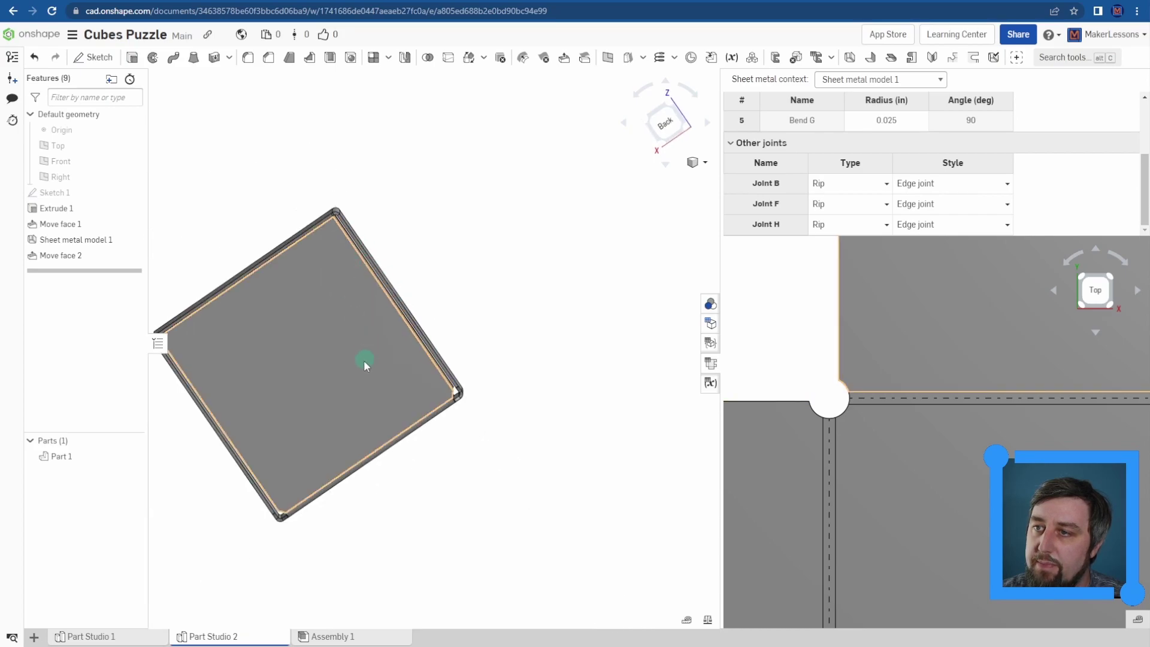
{"action": "middle_click_drag", "start_coordinate": [263, 412], "coordinate": [318, 380]}
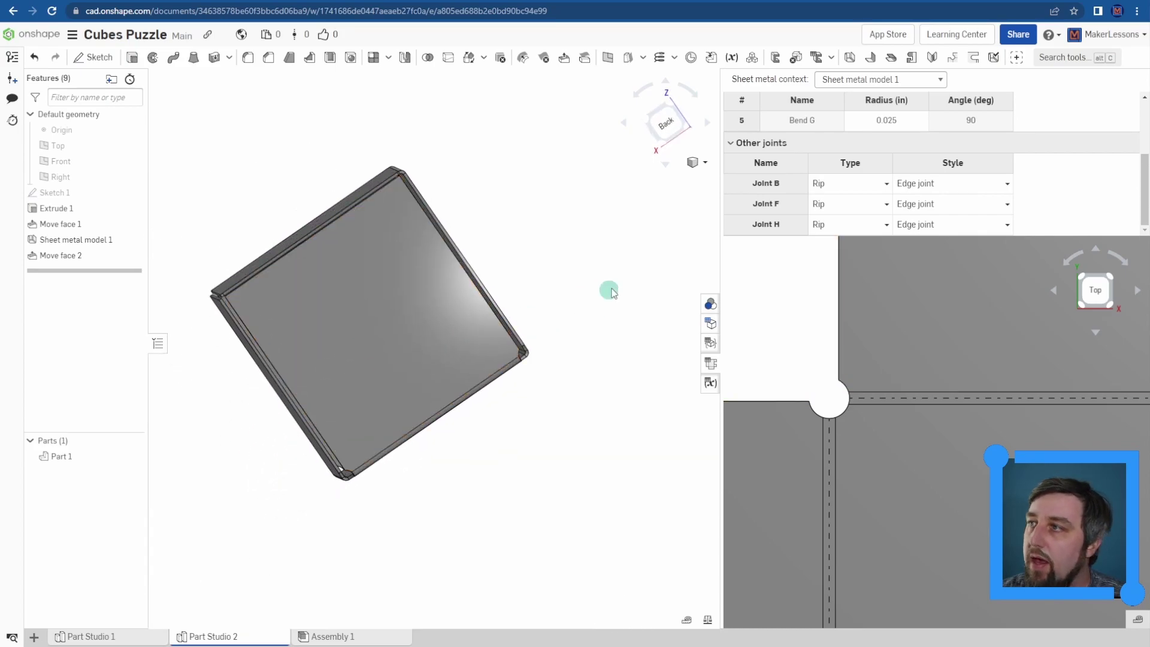
- Start a Flange on the back wall's vertical edge where it meets the left wall
{"action": "left_click", "coordinate": [868, 58]}
{"action": "right_click_drag", "start_coordinate": [542, 214], "coordinate": [531, 233]}
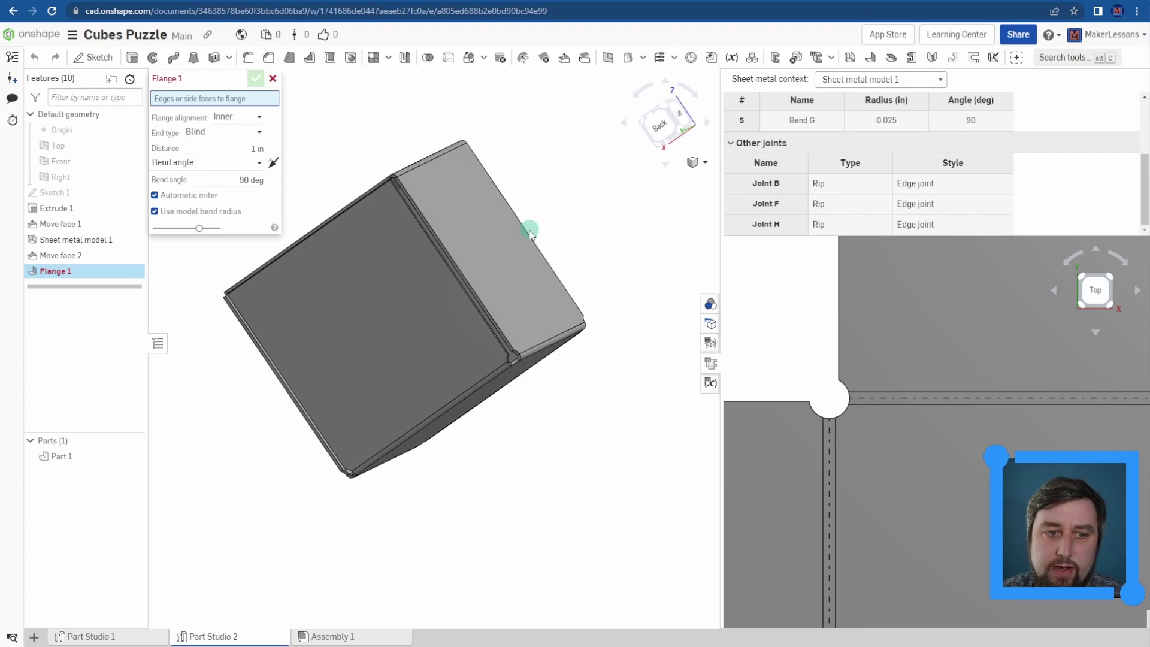
{"action": "scroll", "coordinate": [461, 274], "scroll_direction": "up", "scroll_amount": 5}
{"action": "scroll", "coordinate": [461, 275], "scroll_direction": "up", "scroll_amount": 1}
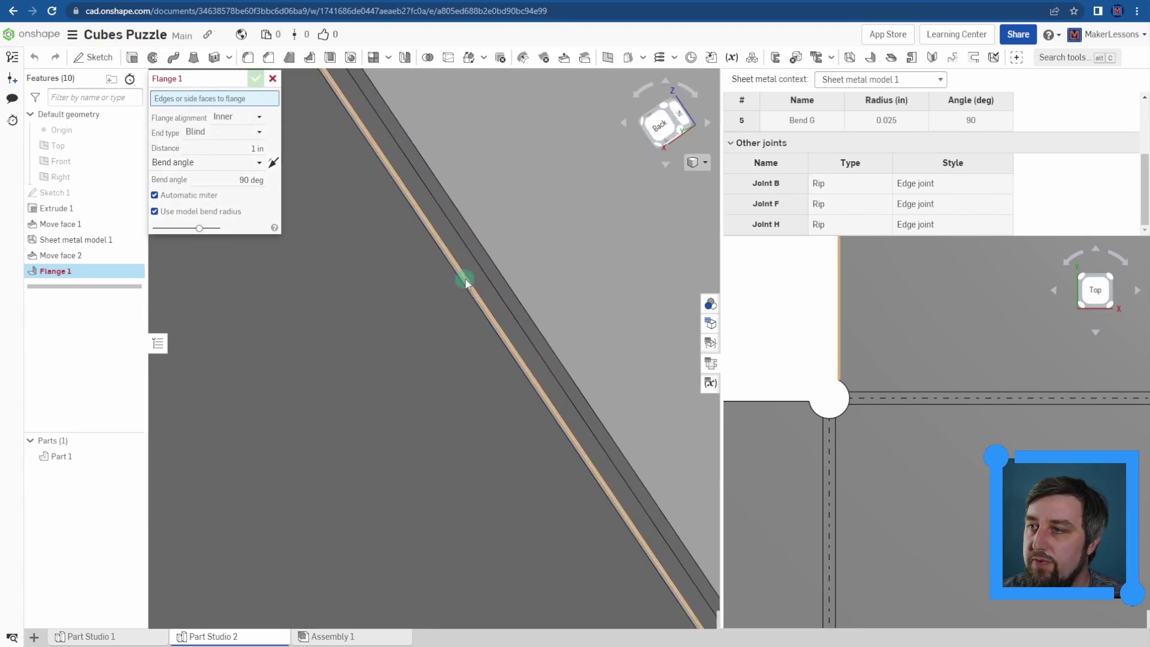
{"action": "left_click", "coordinate": [465, 278]}
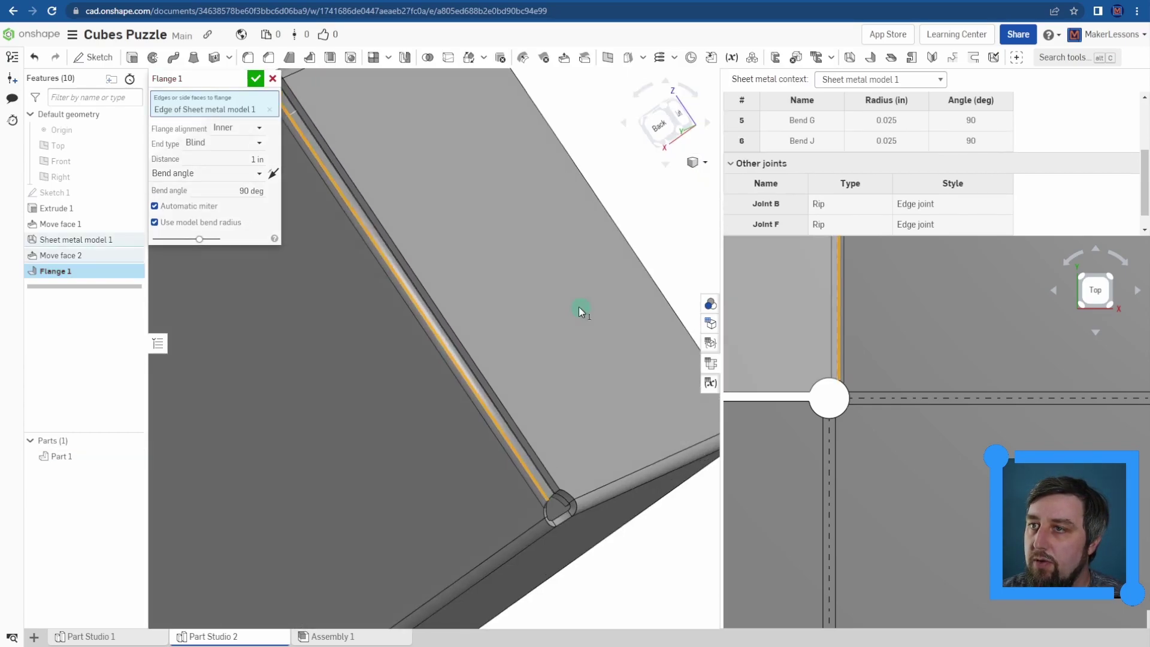
{"action": "scroll", "coordinate": [573, 311], "scroll_direction": "down", "scroll_amount": 5}
- Add both vertical side edges of the front wall to the flange selection
{"action": "right_click_drag", "start_coordinate": [565, 312], "coordinate": [524, 323]}
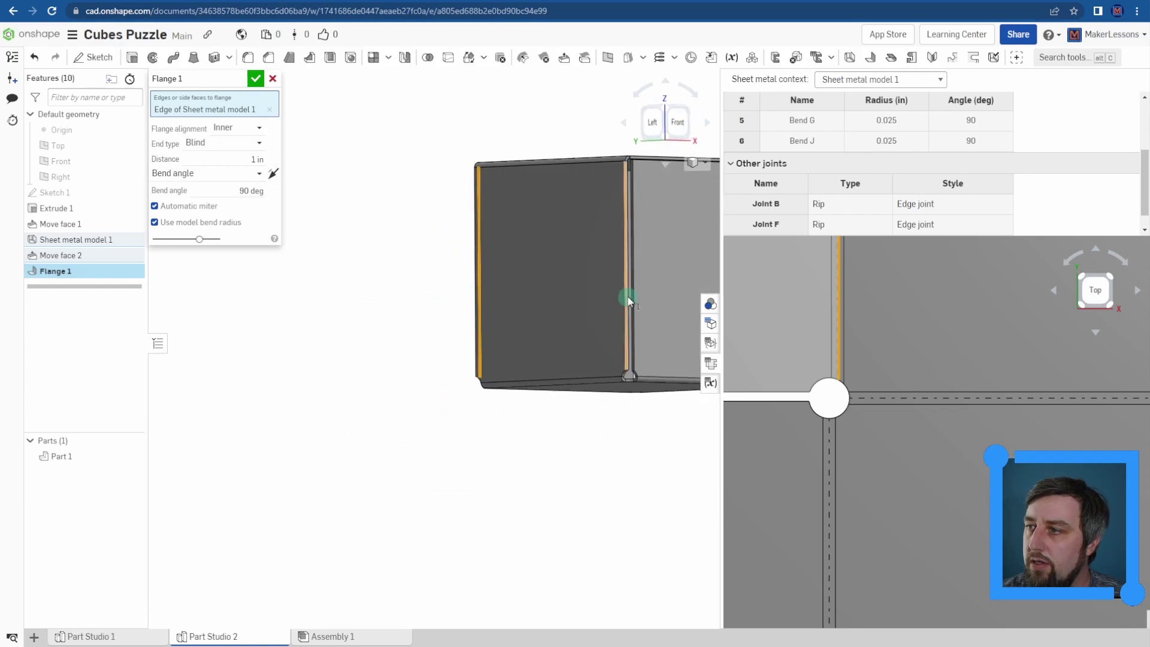
{"action": "scroll", "coordinate": [628, 300], "scroll_direction": "up", "scroll_amount": 3}
{"action": "left_click", "coordinate": [625, 301]}
{"action": "scroll", "coordinate": [638, 303], "scroll_direction": "down", "scroll_amount": 3}
{"action": "middle_click_drag", "start_coordinate": [637, 304], "coordinate": [515, 315]}
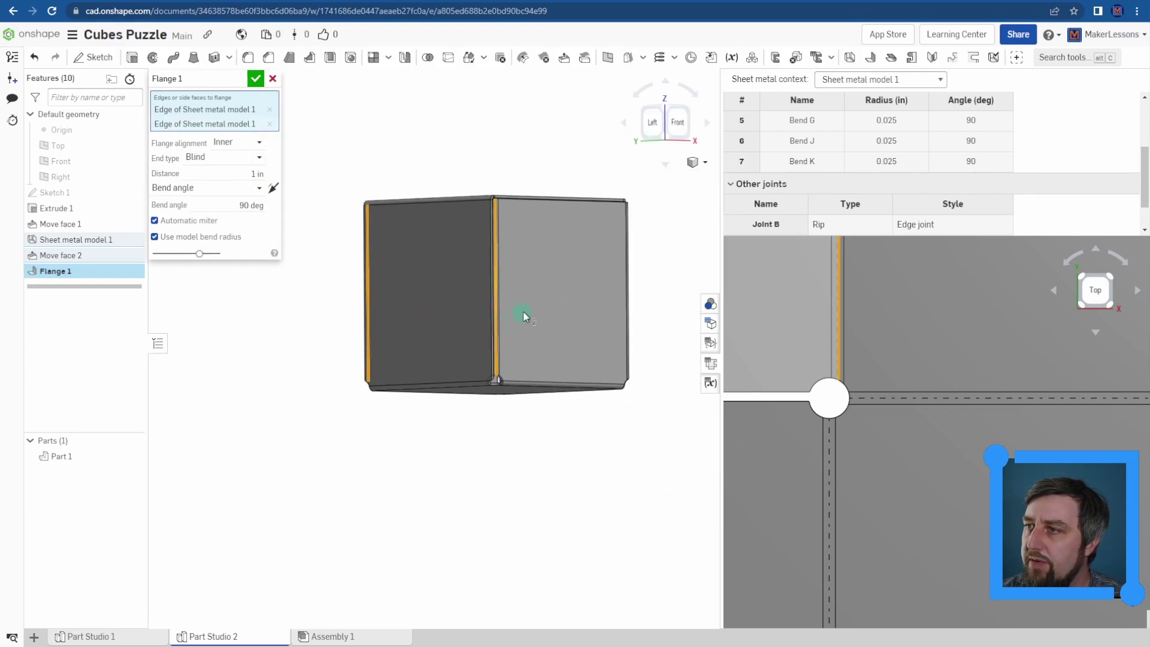
{"action": "right_click_drag", "start_coordinate": [527, 318], "coordinate": [488, 311]}
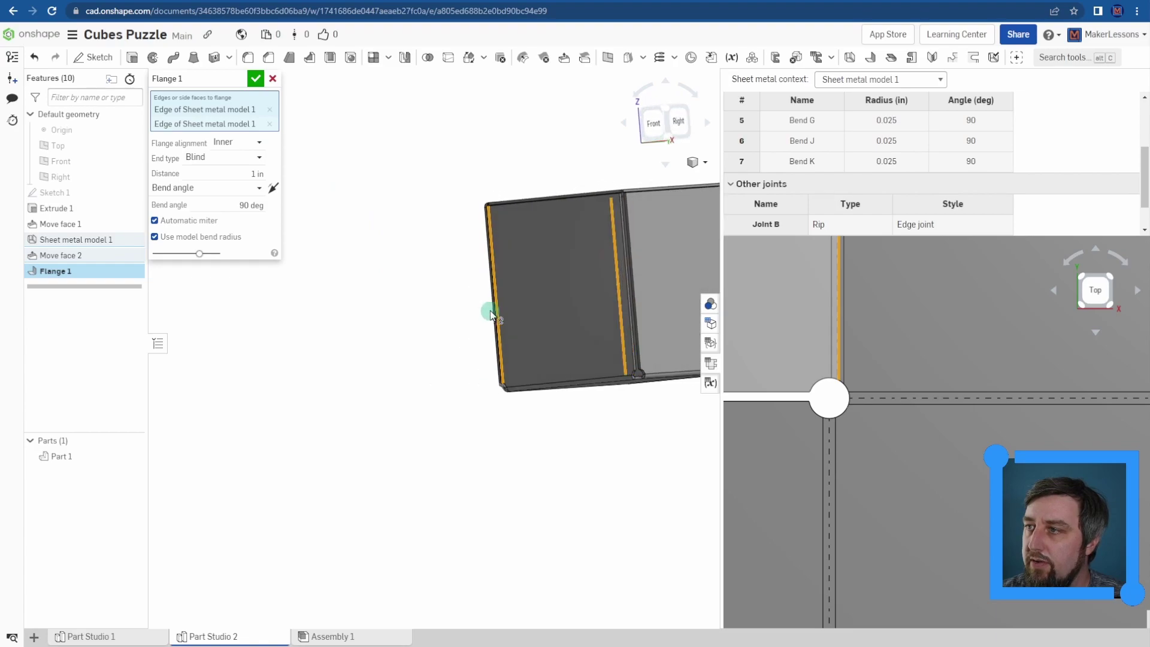
{"action": "scroll", "coordinate": [641, 293], "scroll_direction": "up", "scroll_amount": 5}
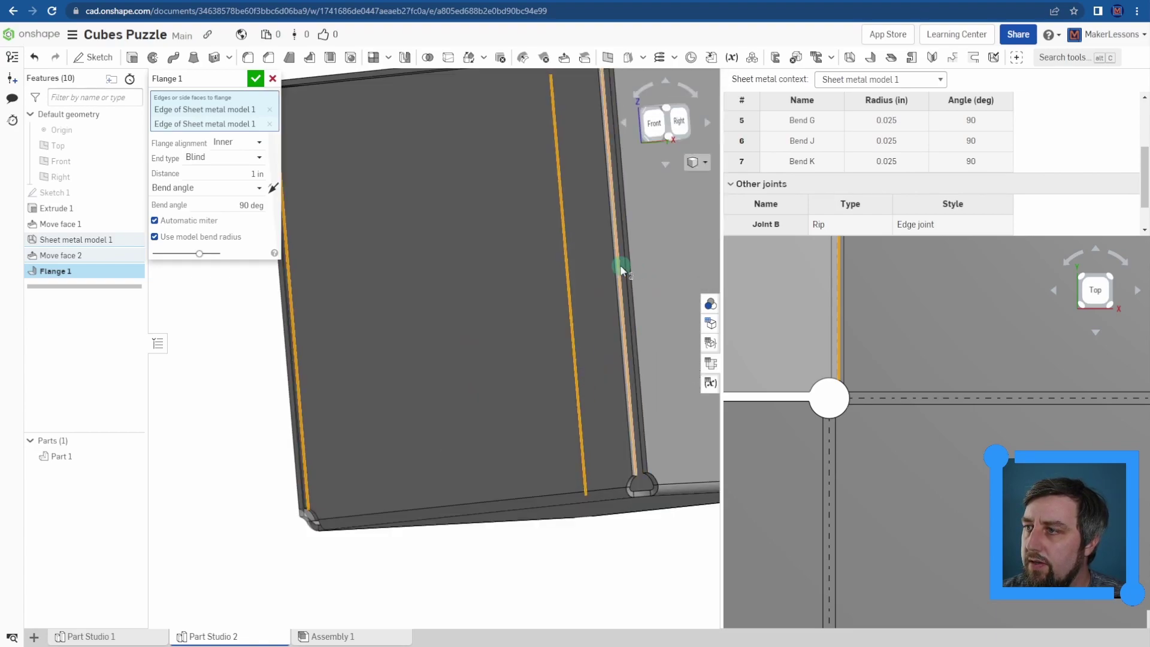
{"action": "left_click", "coordinate": [622, 271]}
- Add the back wall's remaining vertical side edge, next to the right wall, to the flange selection
{"action": "scroll", "coordinate": [660, 268], "scroll_direction": "down", "scroll_amount": 5}
{"action": "right_click_drag", "start_coordinate": [520, 270], "coordinate": [474, 312]}
{"action": "scroll", "coordinate": [559, 290], "scroll_direction": "up", "scroll_amount": 5}
{"action": "left_click", "coordinate": [563, 282]}
{"action": "left_click", "coordinate": [557, 343]}
{"action": "scroll", "coordinate": [509, 343], "scroll_direction": "down", "scroll_amount": 5}
- Set the flange distance to 0.75 in, replace the automatic miter with a 45 deg miter angle, and accept the flanges
{"action": "scroll", "coordinate": [963, 397], "scroll_direction": "down", "scroll_amount": 4}
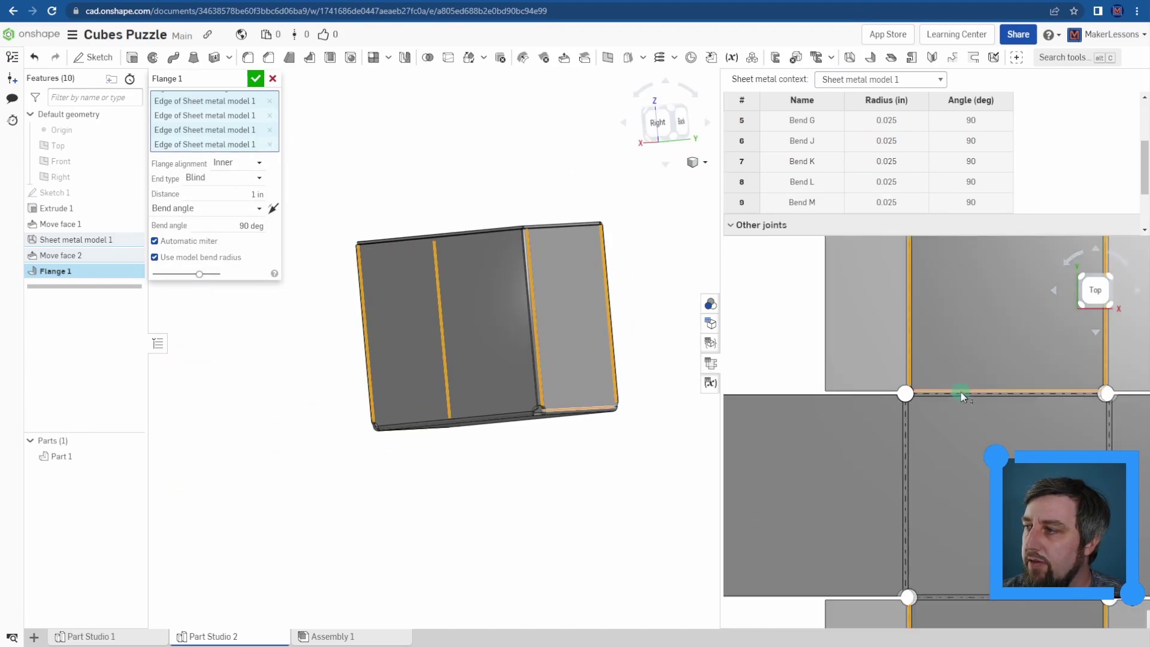
{"action": "scroll", "coordinate": [963, 397], "scroll_direction": "down", "scroll_amount": 3}
{"action": "scroll", "coordinate": [925, 406], "scroll_direction": "down", "scroll_amount": 2}
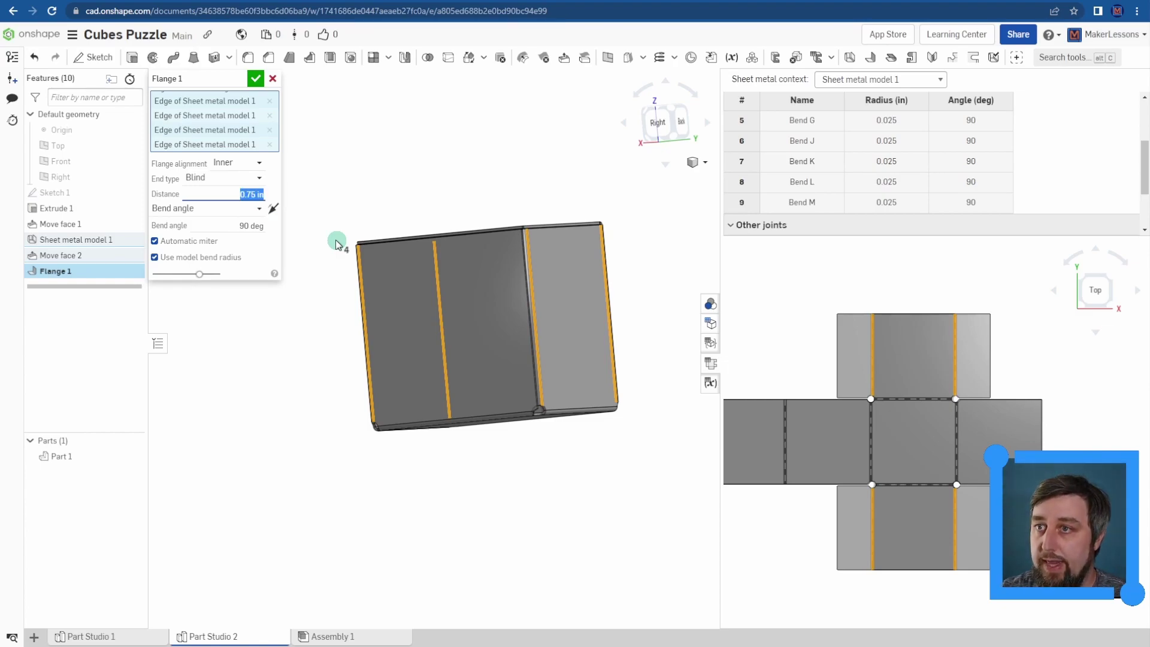
{"action": "left_click", "coordinate": [162, 241]}
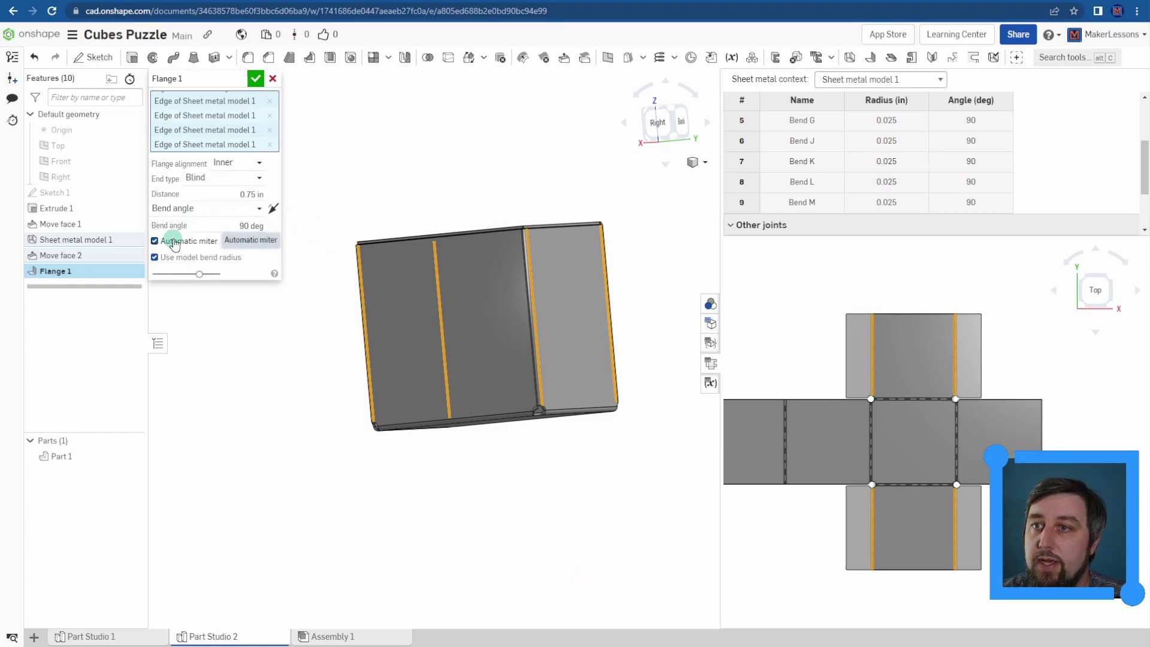
{"action": "left_click", "coordinate": [174, 243]}
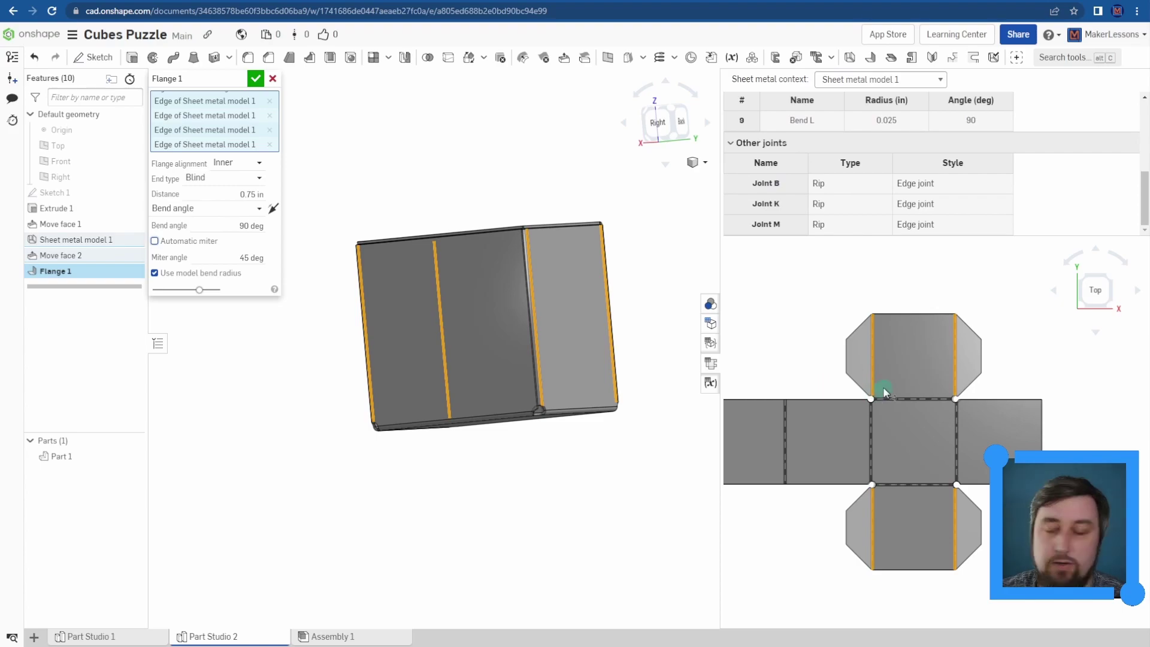
{"action": "middle_click_drag", "start_coordinate": [891, 379], "coordinate": [802, 298]}
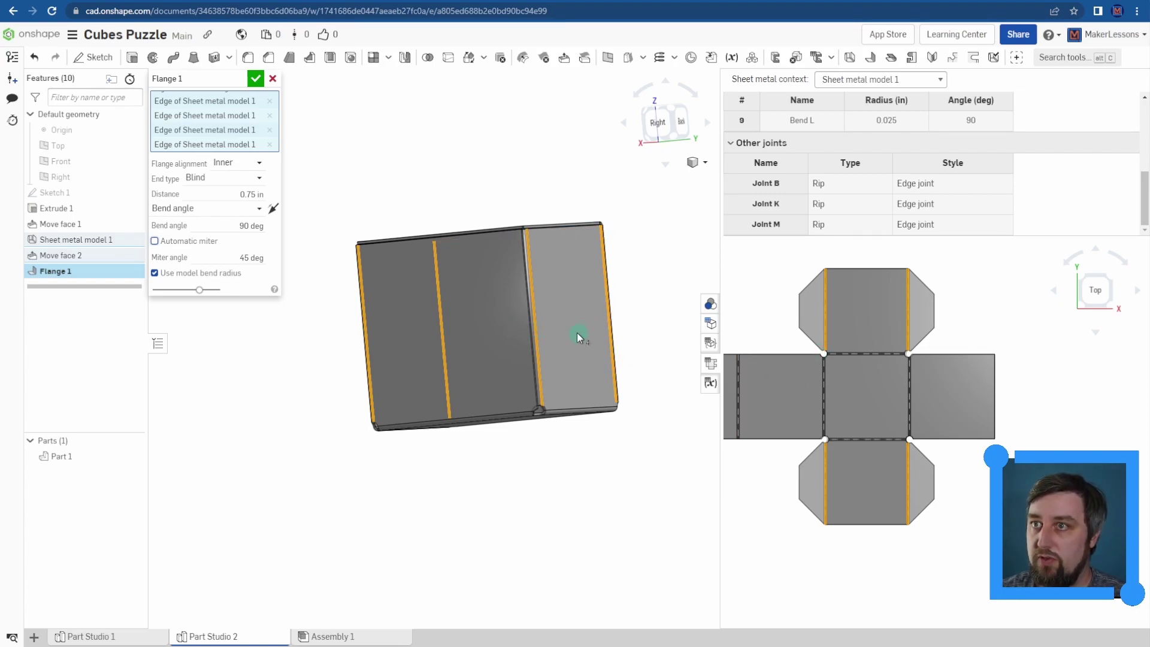
{"action": "left_click", "coordinate": [256, 80]}
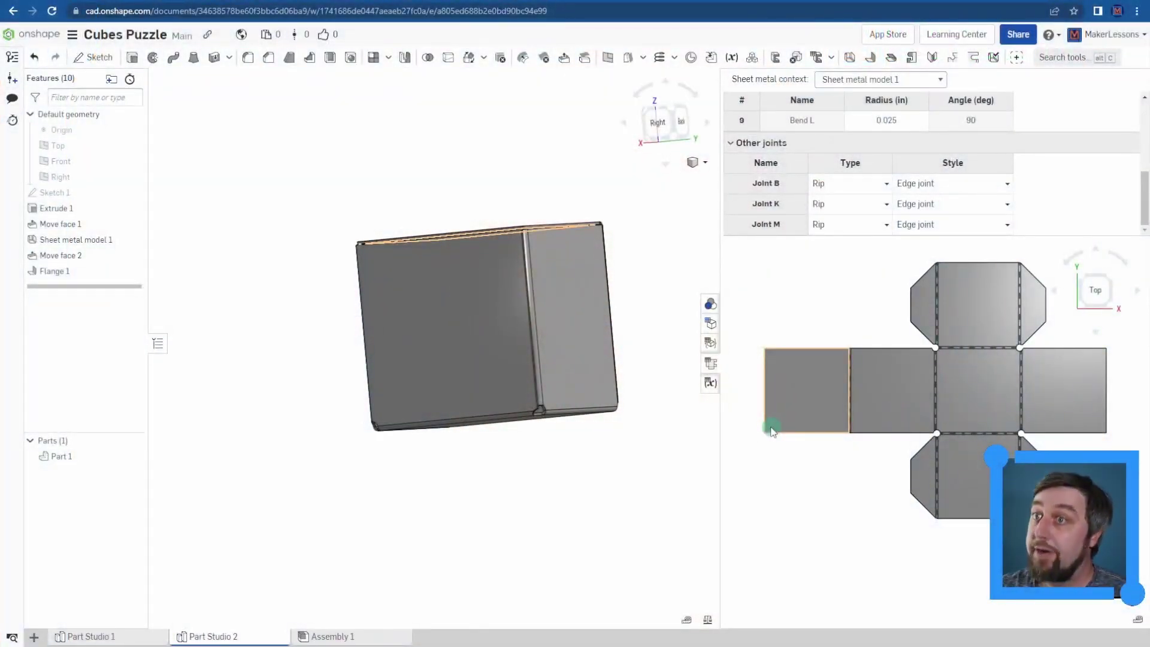
- Use Move Face to extend the top panel's free edge face up to the right wall's outer face and accept it
{"action": "right_click_drag", "start_coordinate": [403, 308], "coordinate": [372, 386]}
{"action": "left_click", "coordinate": [671, 147]}
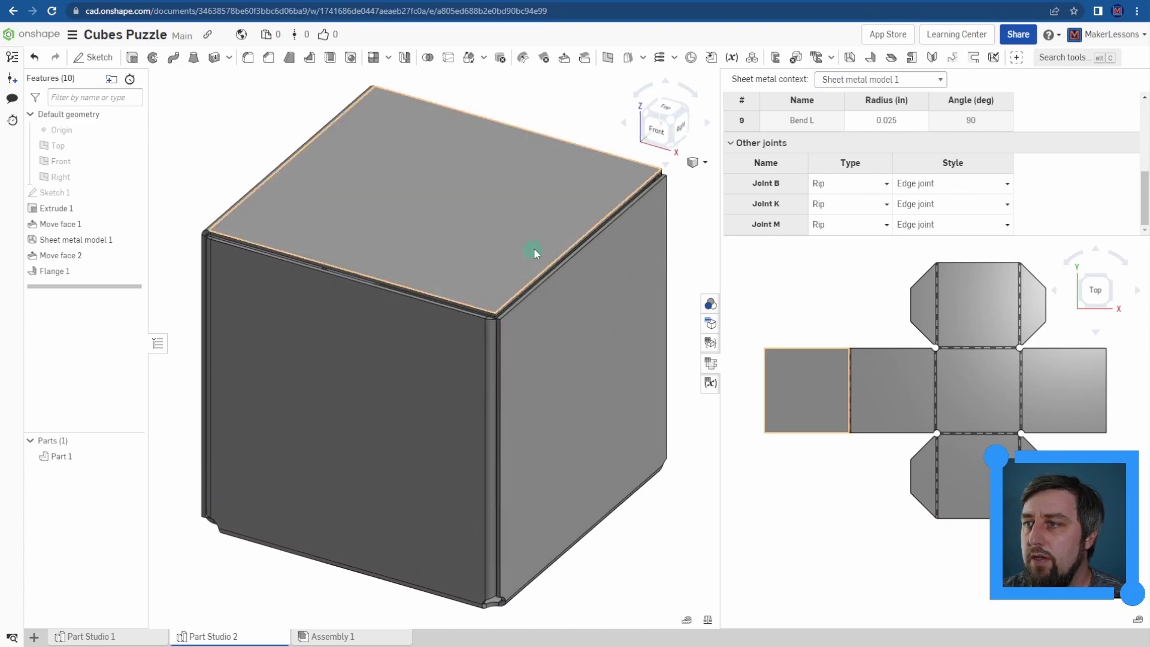
{"action": "scroll", "coordinate": [520, 295], "scroll_direction": "up", "scroll_amount": 5}
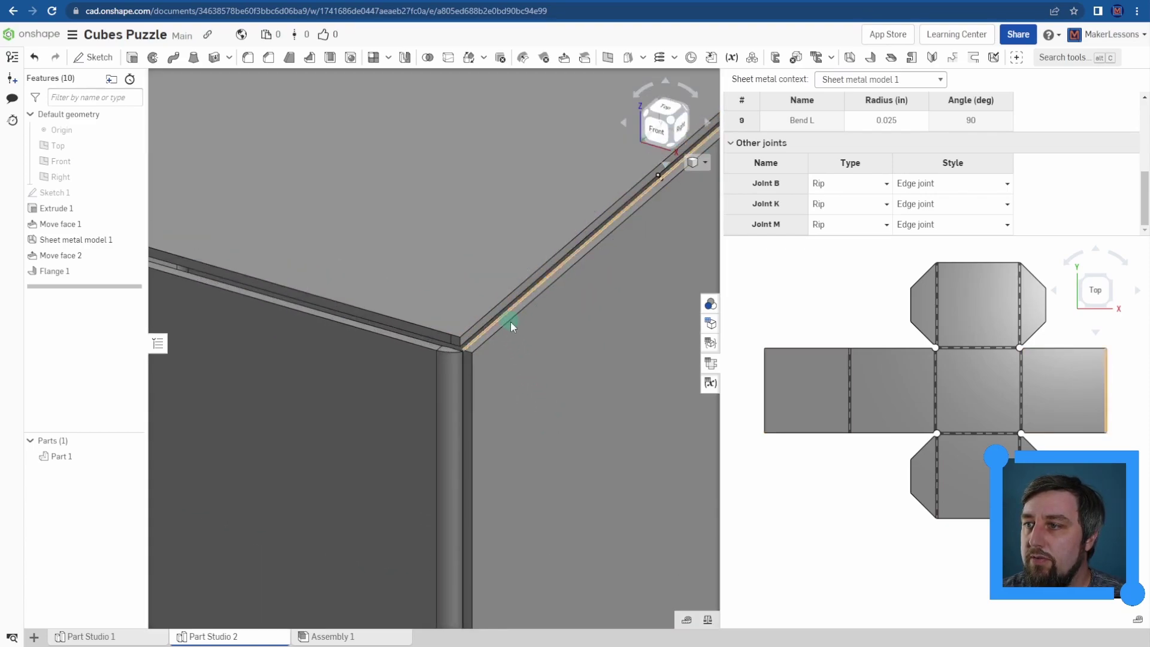
{"action": "scroll", "coordinate": [499, 314], "scroll_direction": "down", "scroll_amount": 5}
{"action": "right_click_drag", "start_coordinate": [616, 401], "coordinate": [512, 254]}
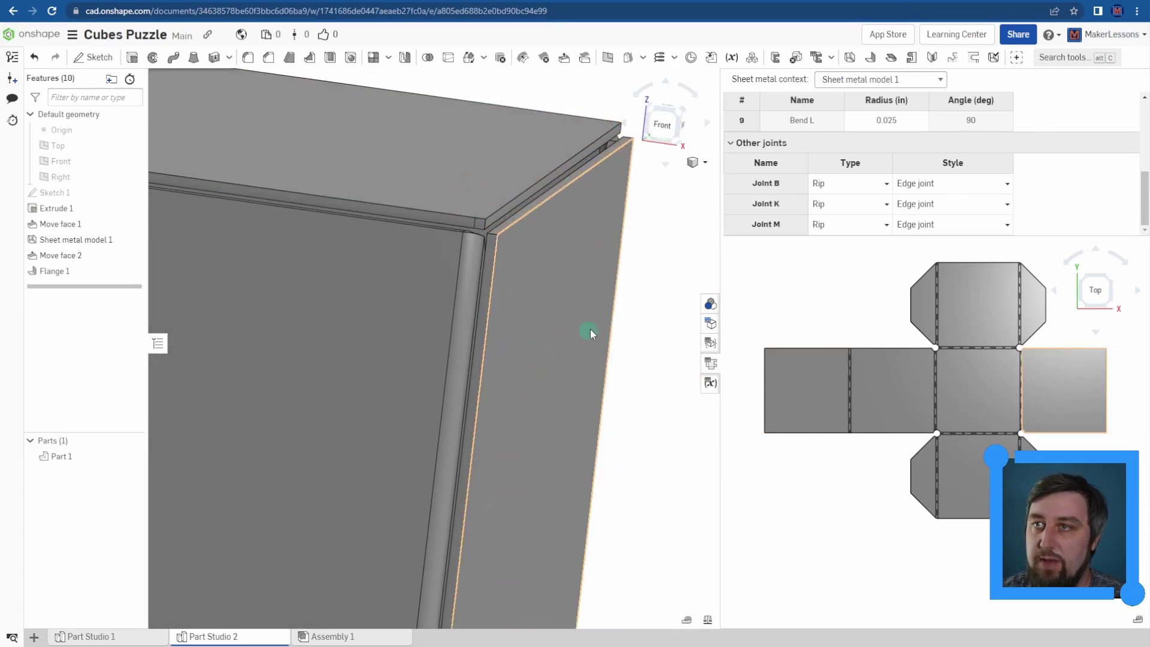
{"action": "left_click", "coordinate": [564, 57]}
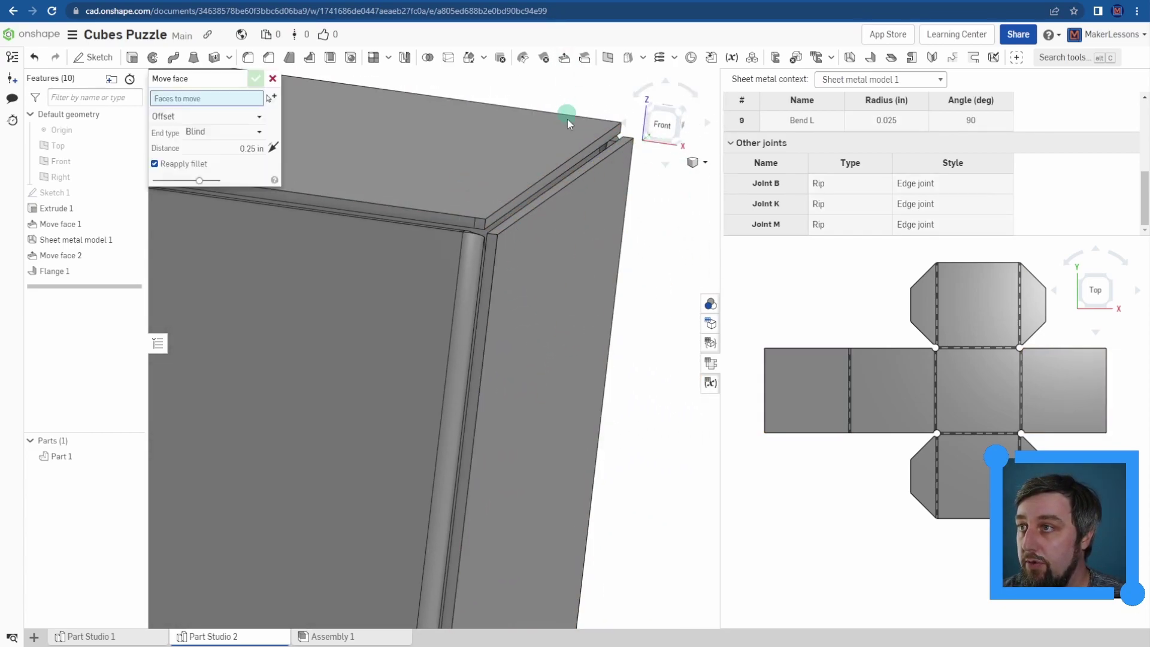
{"action": "left_click", "coordinate": [555, 175]}
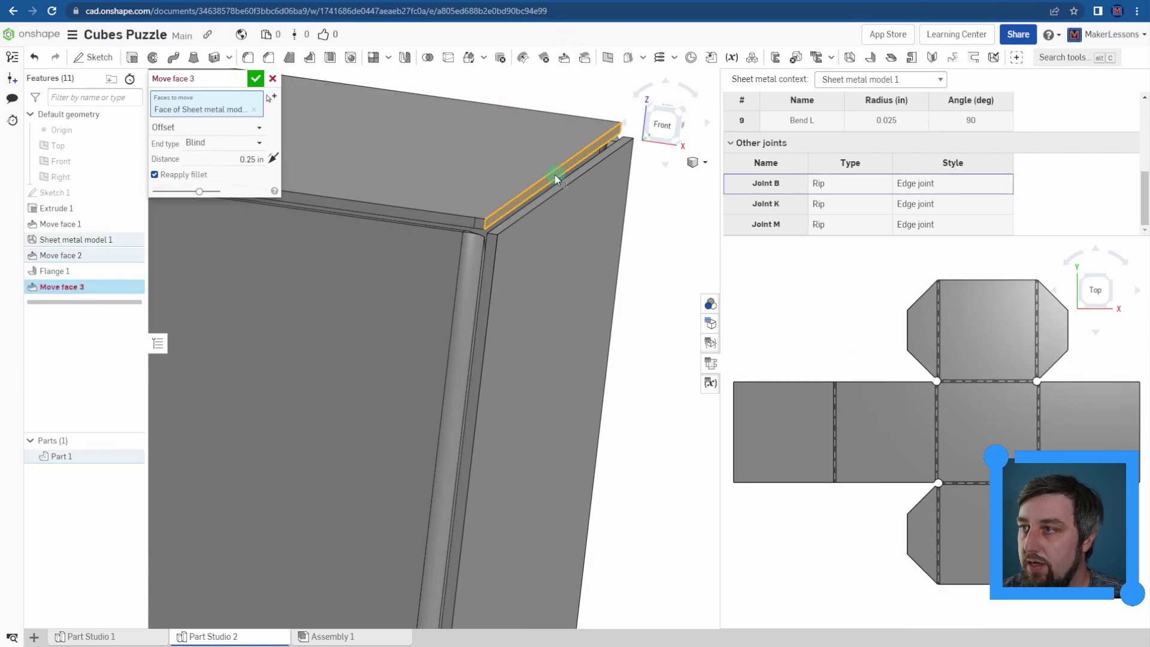
{"action": "left_click", "coordinate": [258, 145]}
{"action": "left_click", "coordinate": [246, 178]}
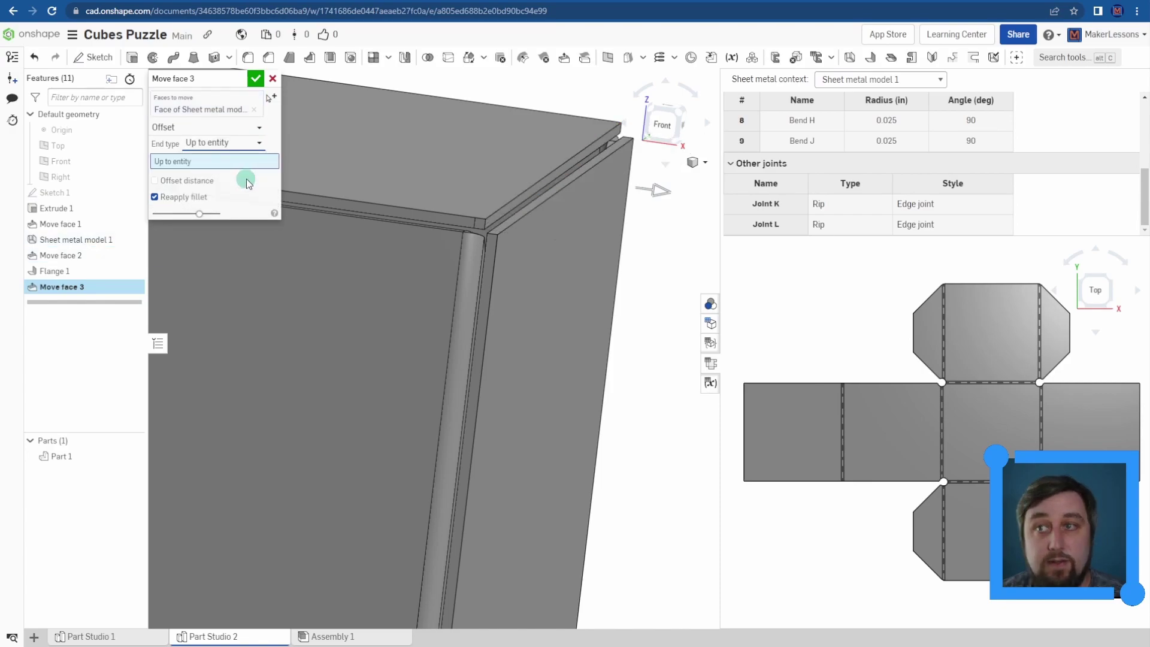
{"action": "left_click", "coordinate": [524, 296]}
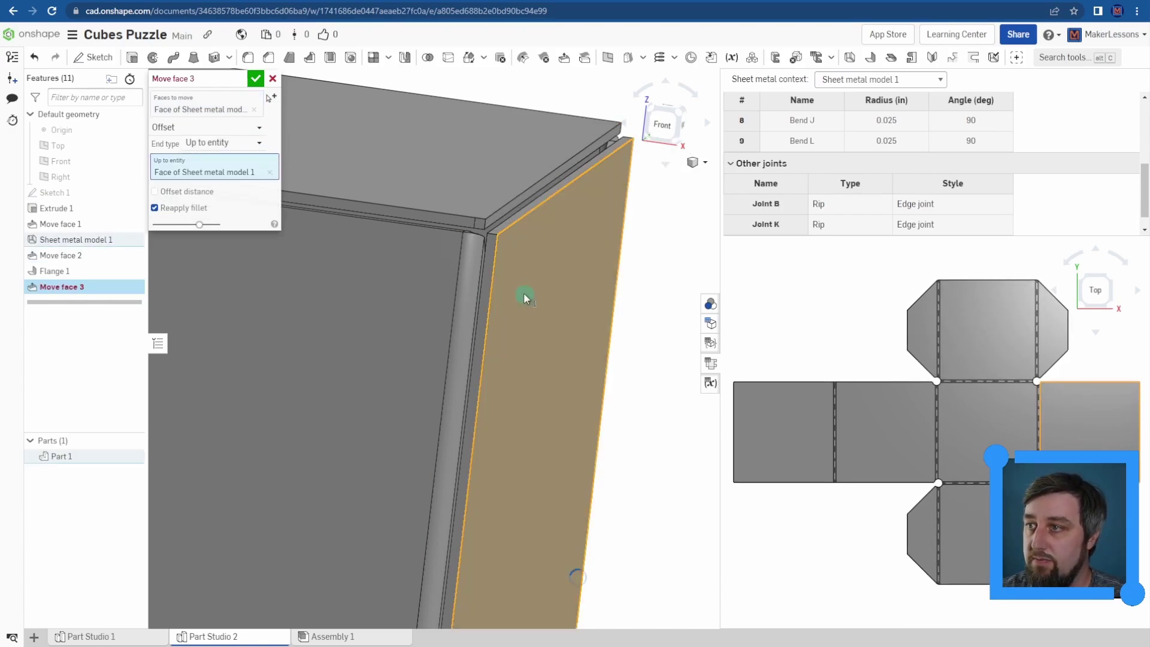
{"action": "scroll", "coordinate": [486, 215], "scroll_direction": "up", "scroll_amount": 4}
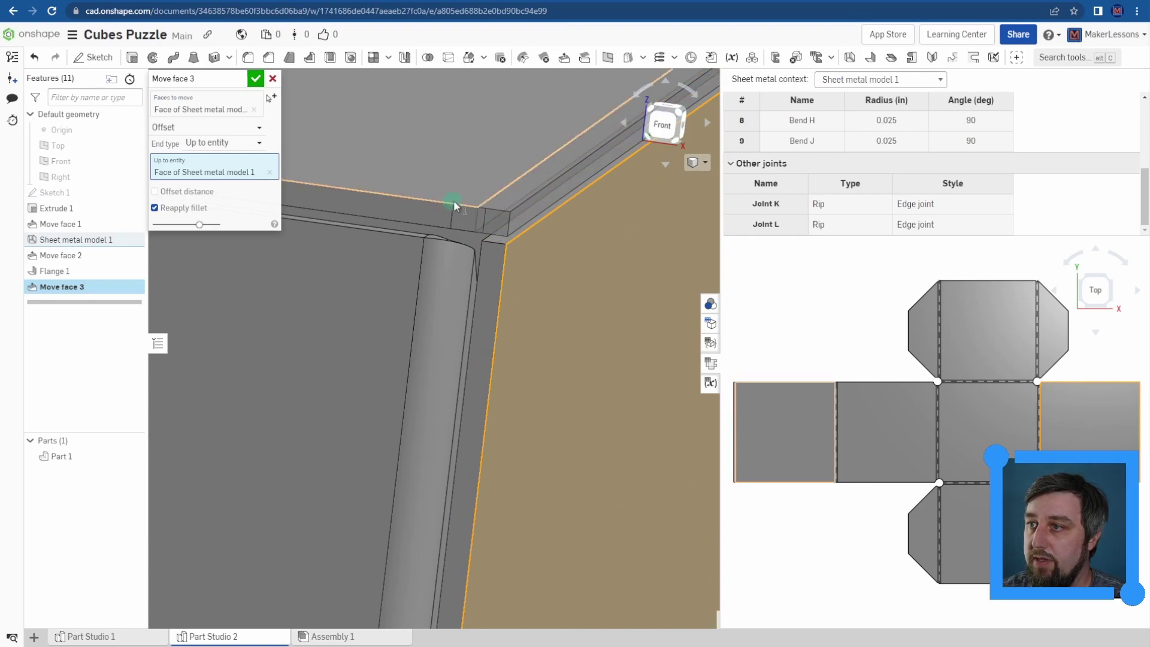
{"action": "right_click_drag", "start_coordinate": [560, 280], "coordinate": [565, 275]}
{"action": "left_click", "coordinate": [257, 82]}
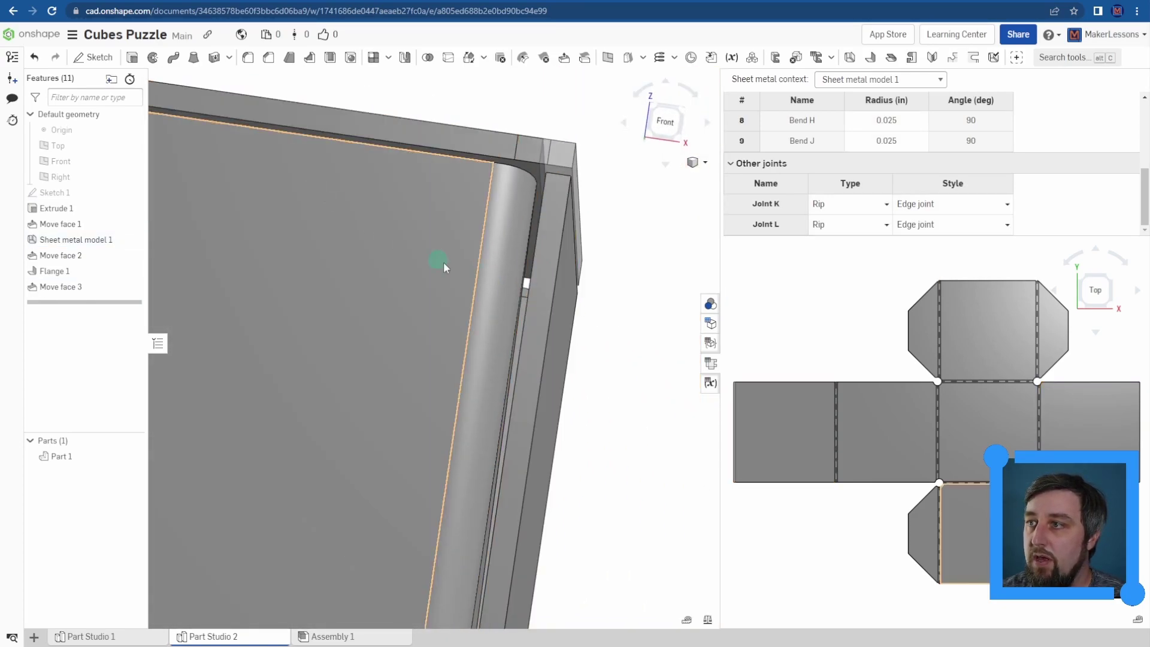
- Start a sketch on the outer face of the cube's top panel
{"action": "right_click_drag", "start_coordinate": [609, 210], "coordinate": [613, 257]}
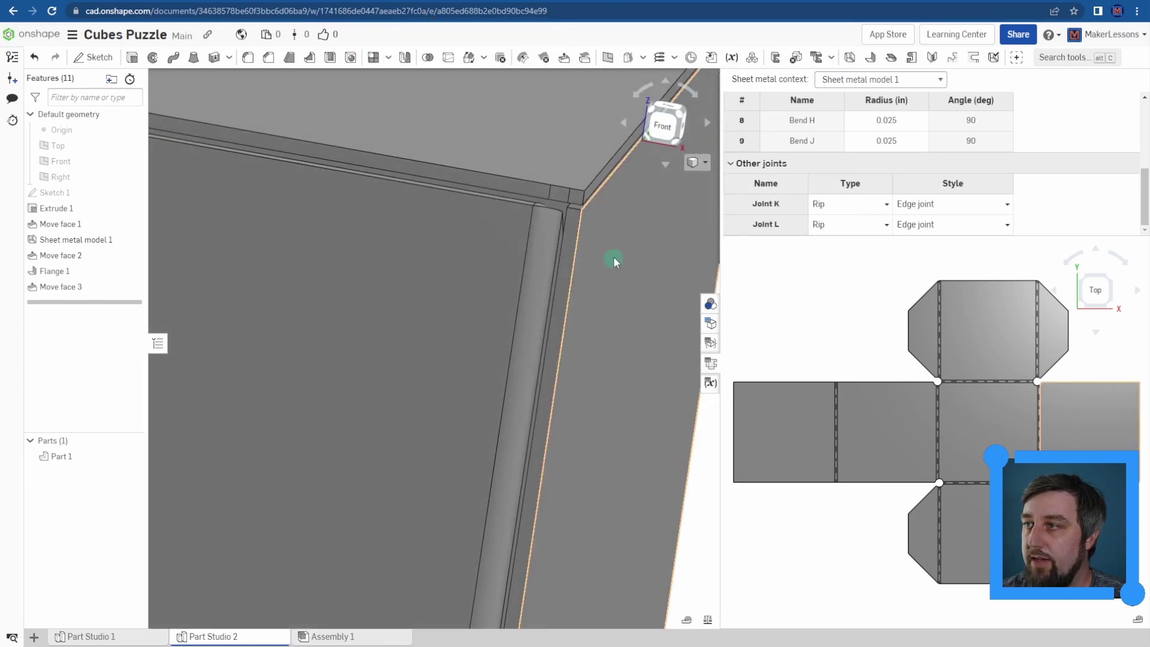
{"action": "key", "text": "f"}
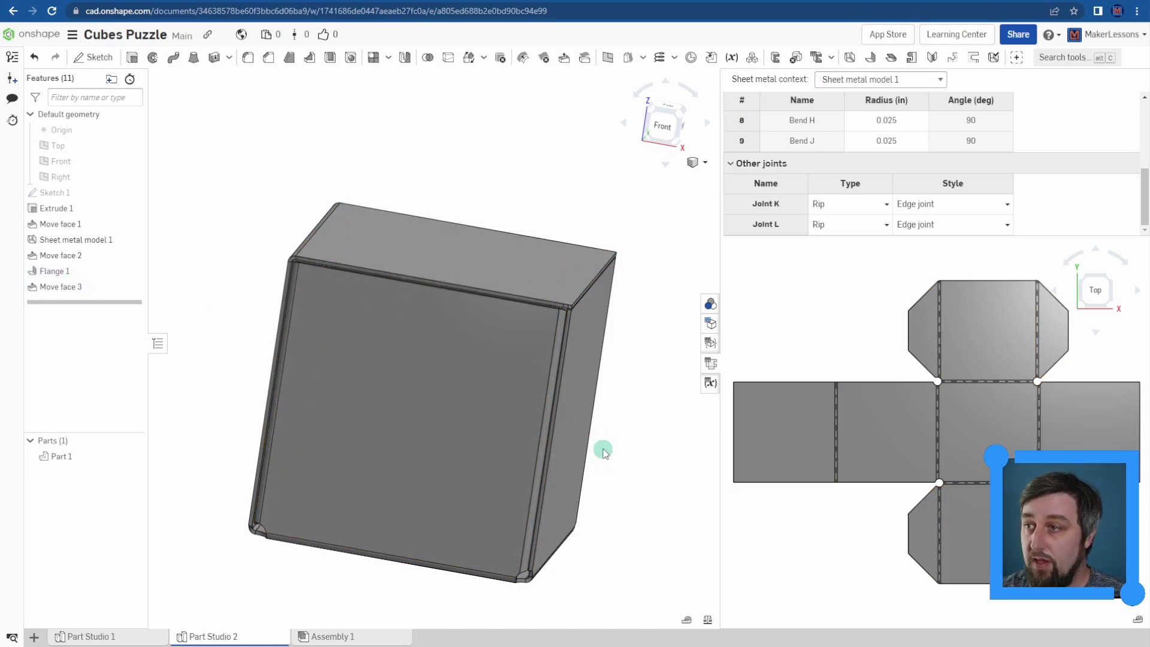
{"action": "key", "text": "s"}
{"action": "left_click", "coordinate": [625, 441]}
{"action": "left_click", "coordinate": [516, 271]}
{"action": "key", "text": "n"}
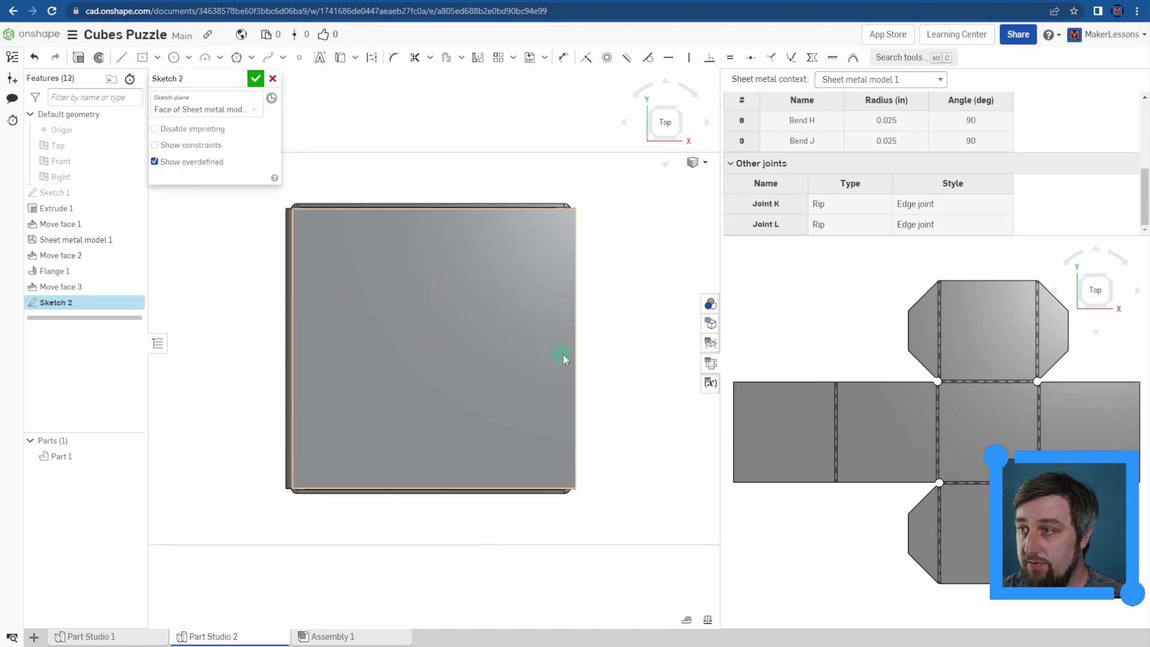
- Draw two connected lines from both corners of the top panel's free edge, meeting outside it in a triangle, the first about 1.59 in long
{"action": "middle_click_drag", "start_coordinate": [555, 318], "coordinate": [401, 316]}
{"action": "left_click", "coordinate": [122, 56]}
{"action": "left_click", "coordinate": [336, 229]}
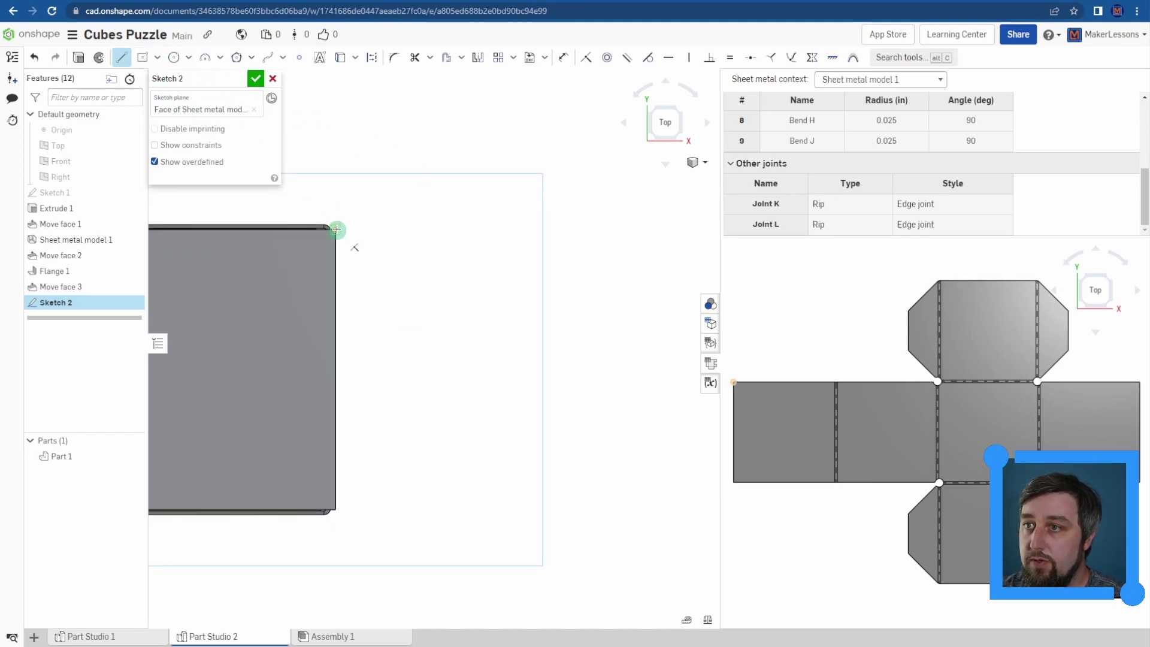
{"action": "left_click", "coordinate": [490, 337]}
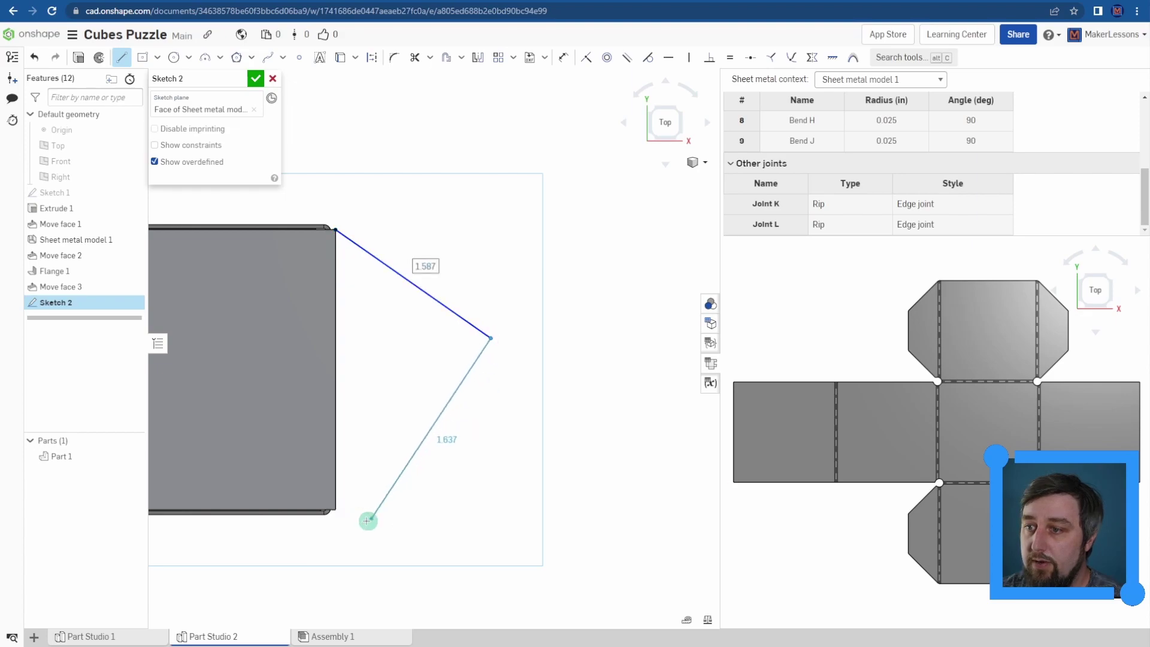
{"action": "left_click", "coordinate": [336, 509]}
{"action": "key", "text": "Escape"}
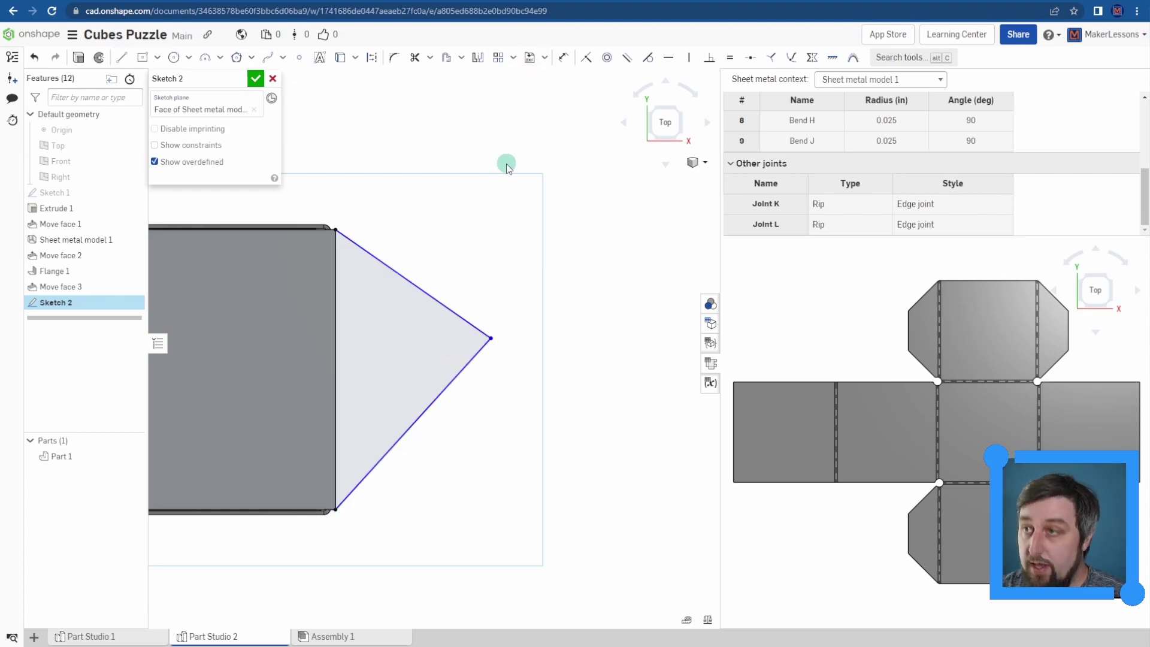
- Dimension the angle between each triangle line and the panel's free edge as 45 deg
{"action": "key", "text": "d"}
{"action": "left_click", "coordinate": [380, 259]}
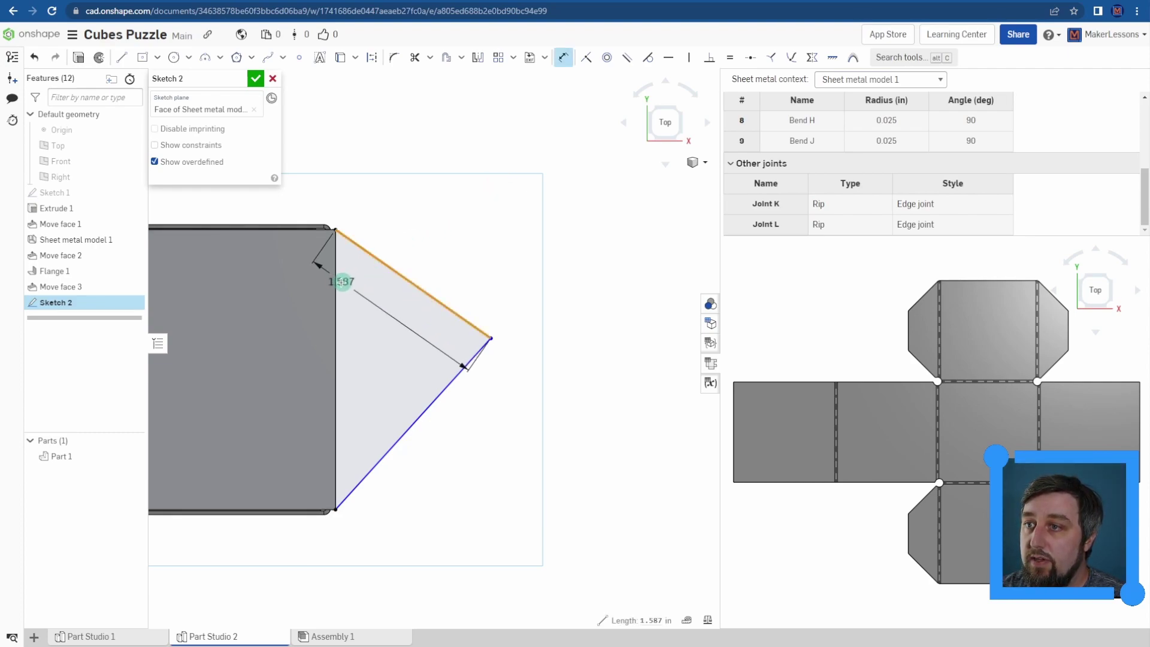
{"action": "left_click", "coordinate": [336, 278]}
{"action": "left_click", "coordinate": [357, 287]}
{"action": "type", "text": "45"}
{"action": "key", "text": "Return"}
{"action": "left_click", "coordinate": [333, 359]}
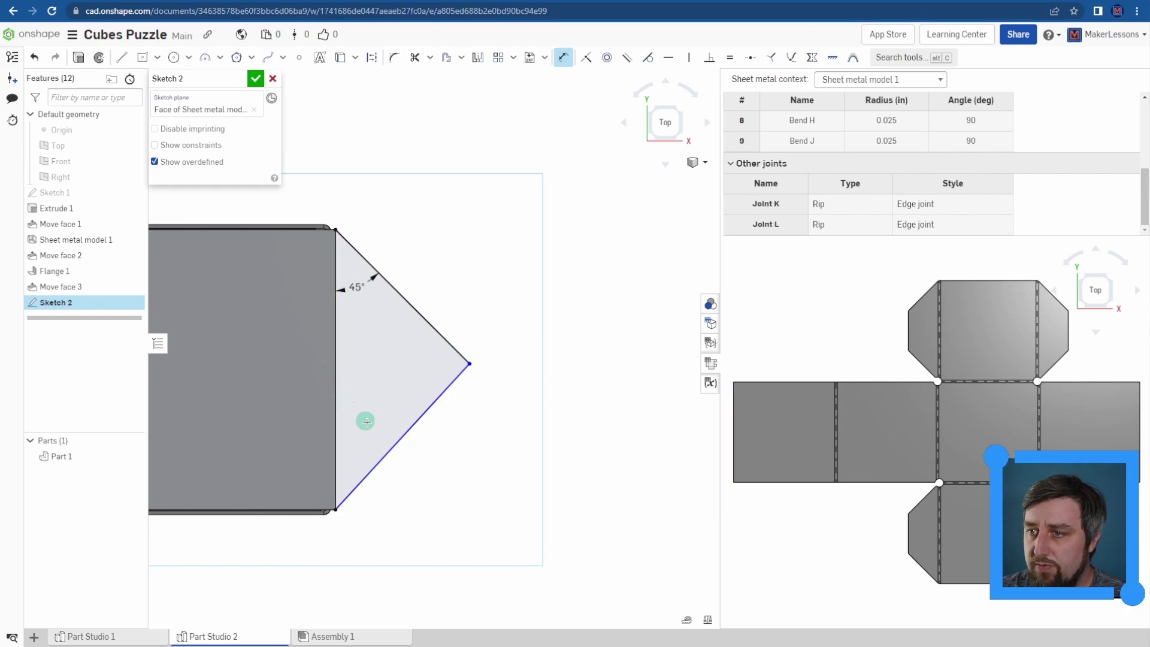
{"action": "left_click", "coordinate": [387, 451]}
{"action": "left_click", "coordinate": [373, 430]}
{"action": "type", "text": "45"}
{"action": "key", "text": "Return"}
- Draw a center-point rectangle of 0.25 by 0.25 in, centered on the triangle's tip
{"action": "key", "text": "s"}
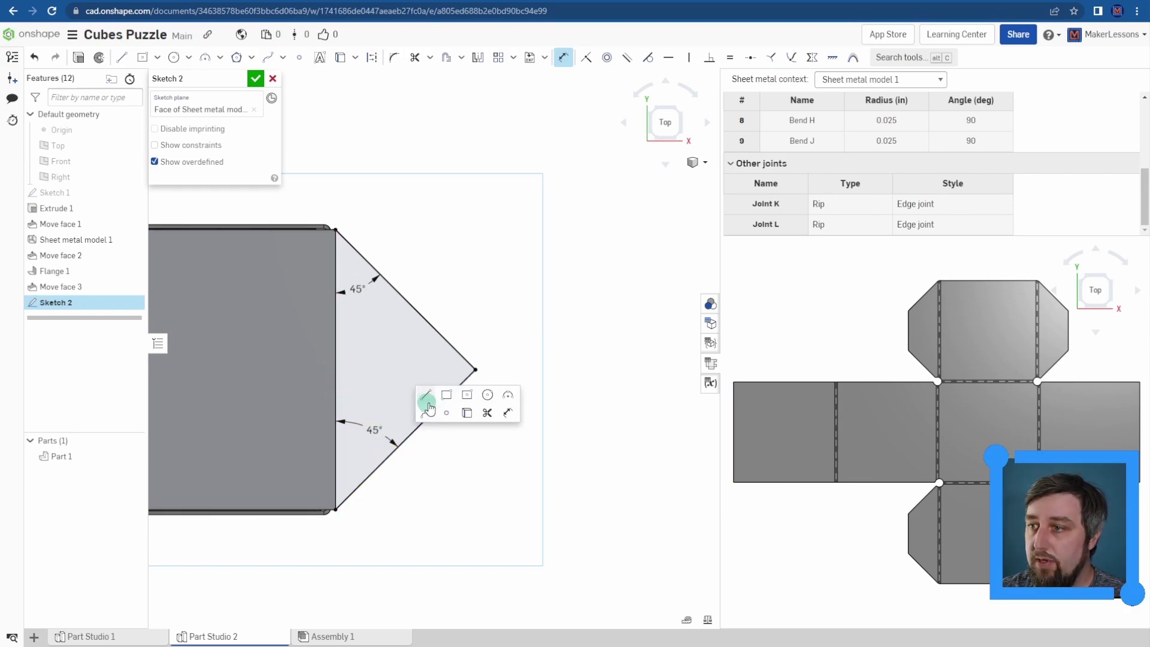
{"action": "left_click", "coordinate": [465, 398]}
{"action": "left_click", "coordinate": [476, 371]}
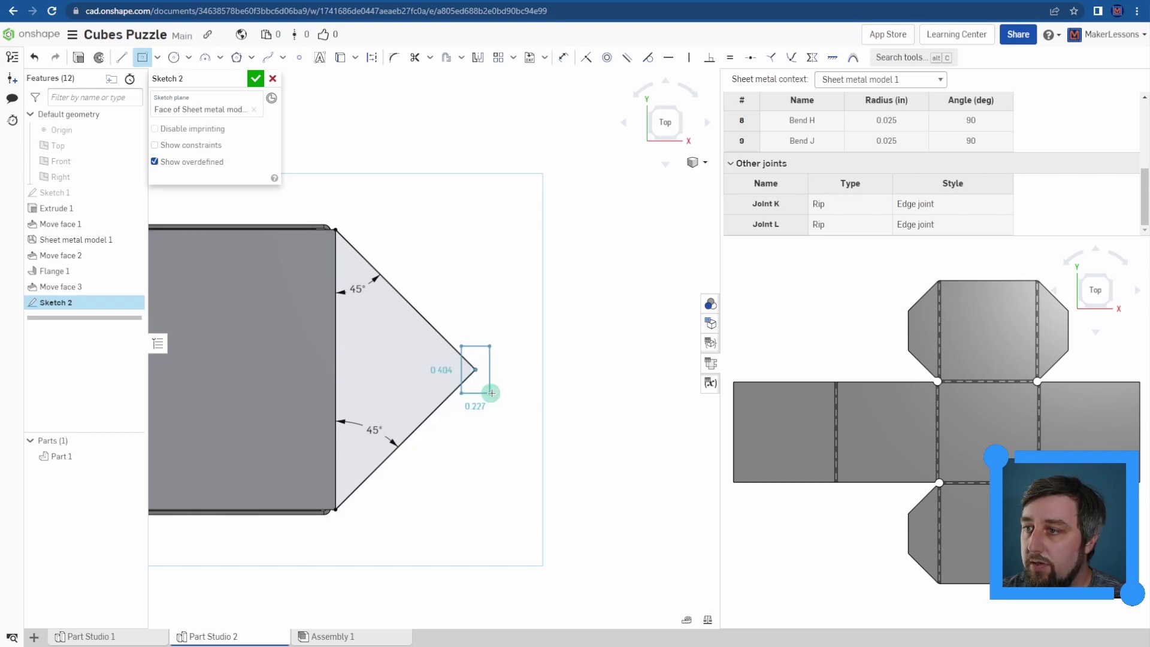
{"action": "type", "text": ".25"}
{"action": "key", "text": "Return"}
{"action": "type", "text": ".25"}
{"action": "key", "text": "Return"}
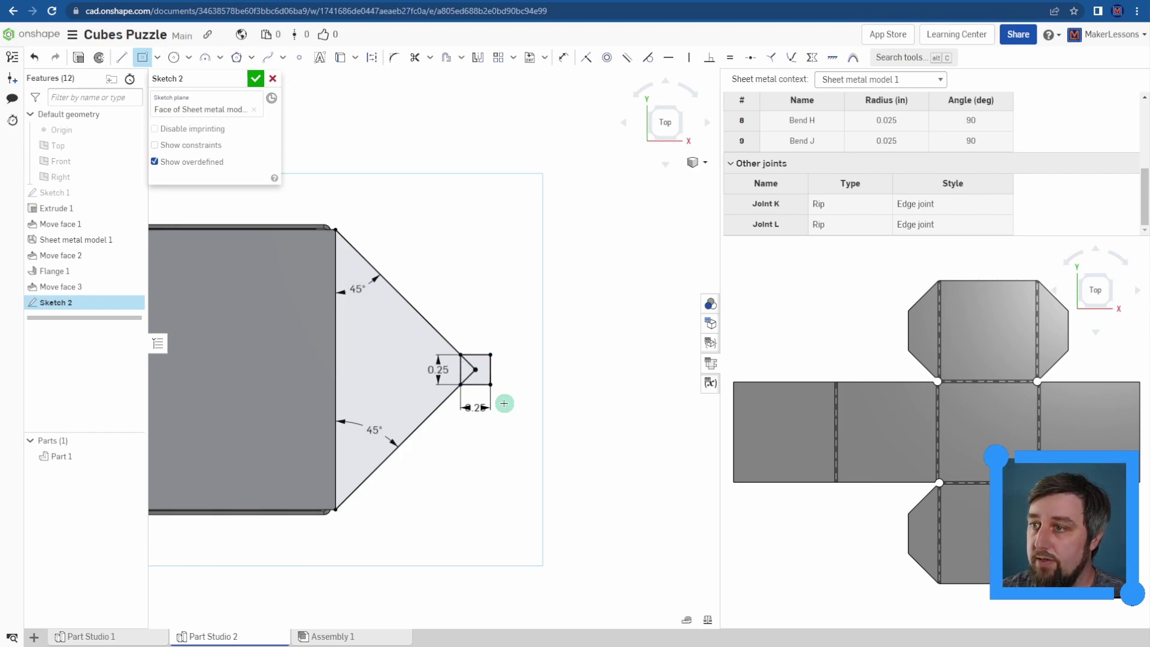
- Trim the triangle's line ends inside the small square and the square's side facing the panel
{"action": "scroll", "coordinate": [485, 379], "scroll_direction": "up", "scroll_amount": 3}
{"action": "key", "text": "m"}
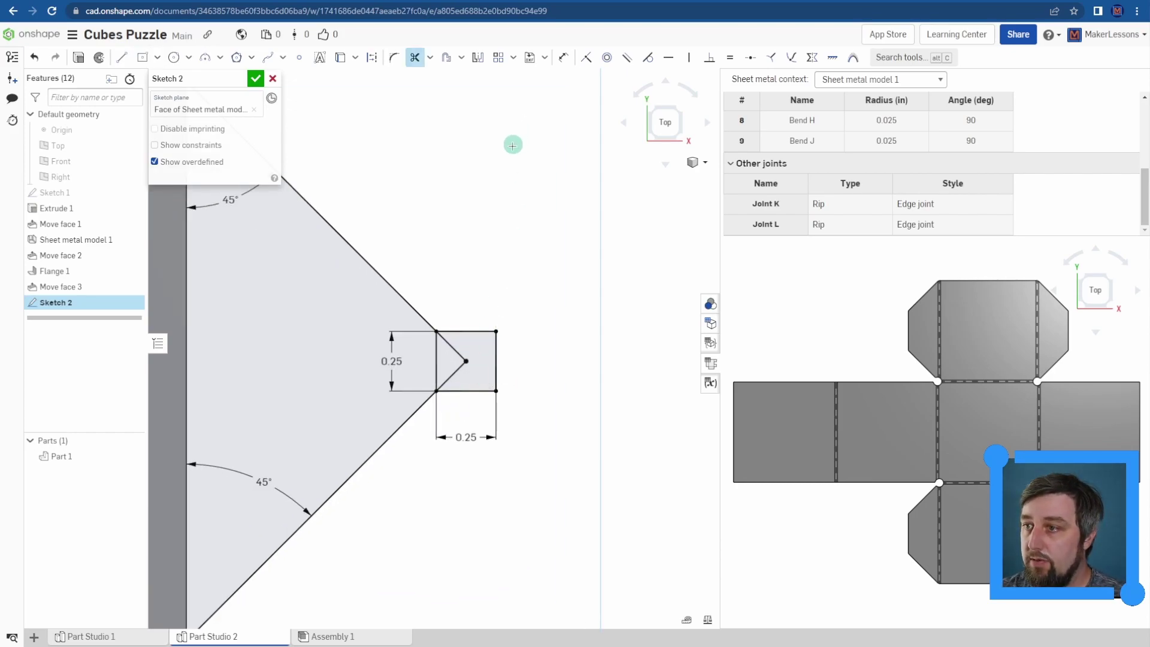
{"action": "left_click", "coordinate": [450, 345]}
{"action": "left_click", "coordinate": [444, 378]}
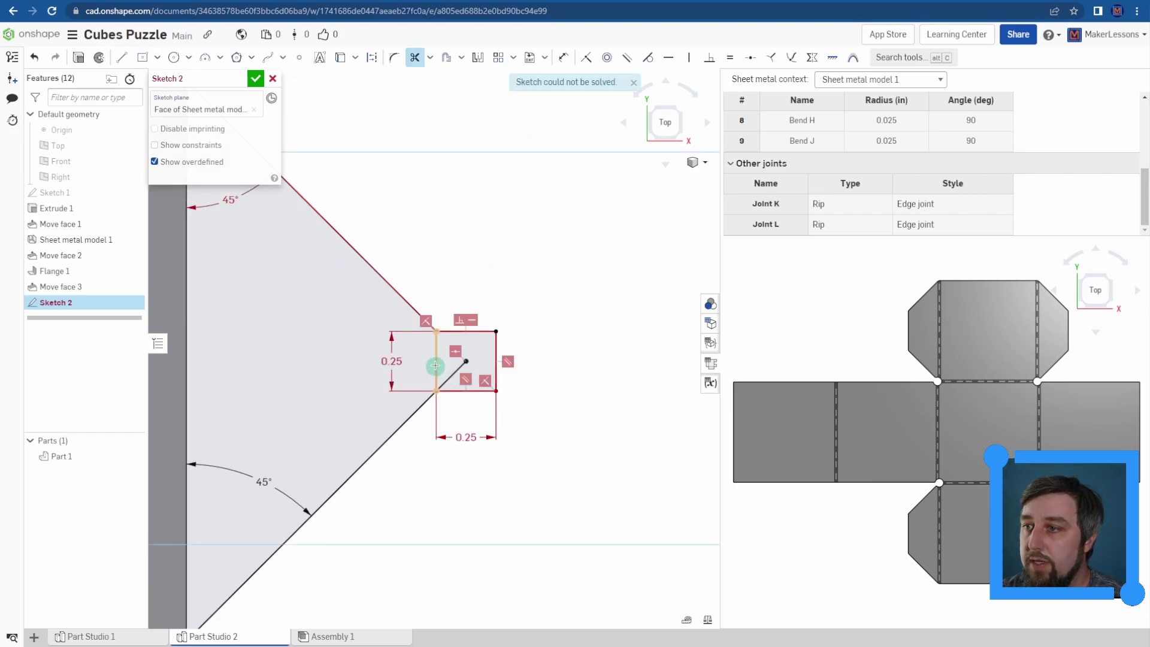
{"action": "left_click", "coordinate": [437, 368]}
{"action": "key", "text": "Escape"}
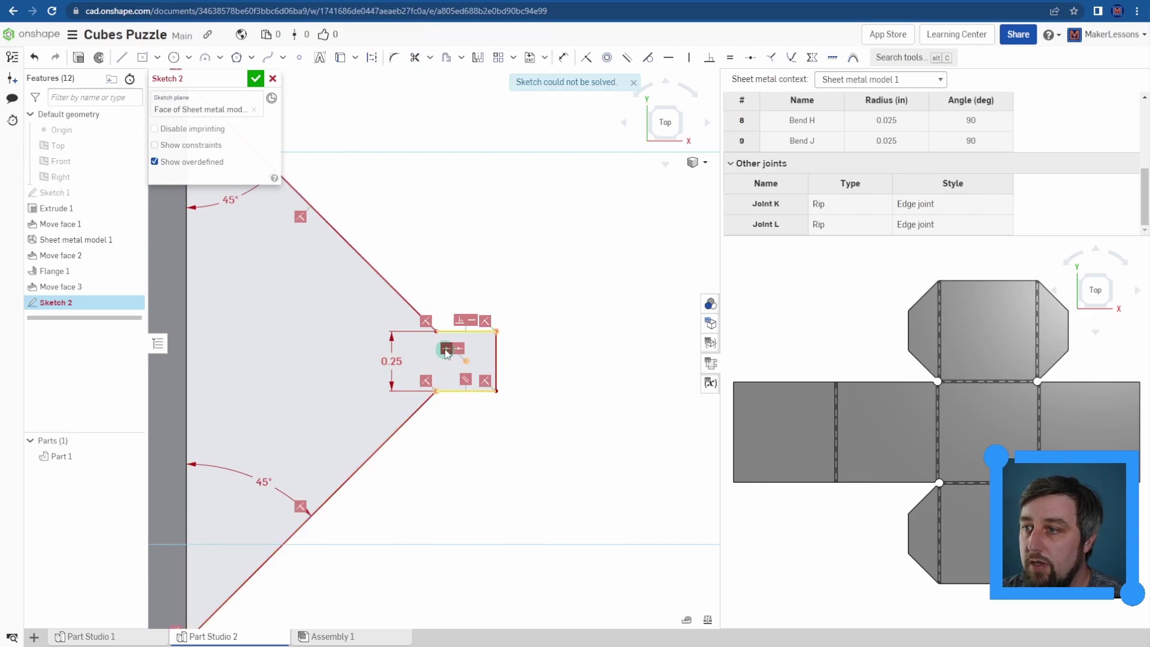
- Delete the conflicting constraint near the small square's center point and accept the sketch
{"action": "left_click", "coordinate": [444, 351]}
{"action": "key", "text": "Delete"}
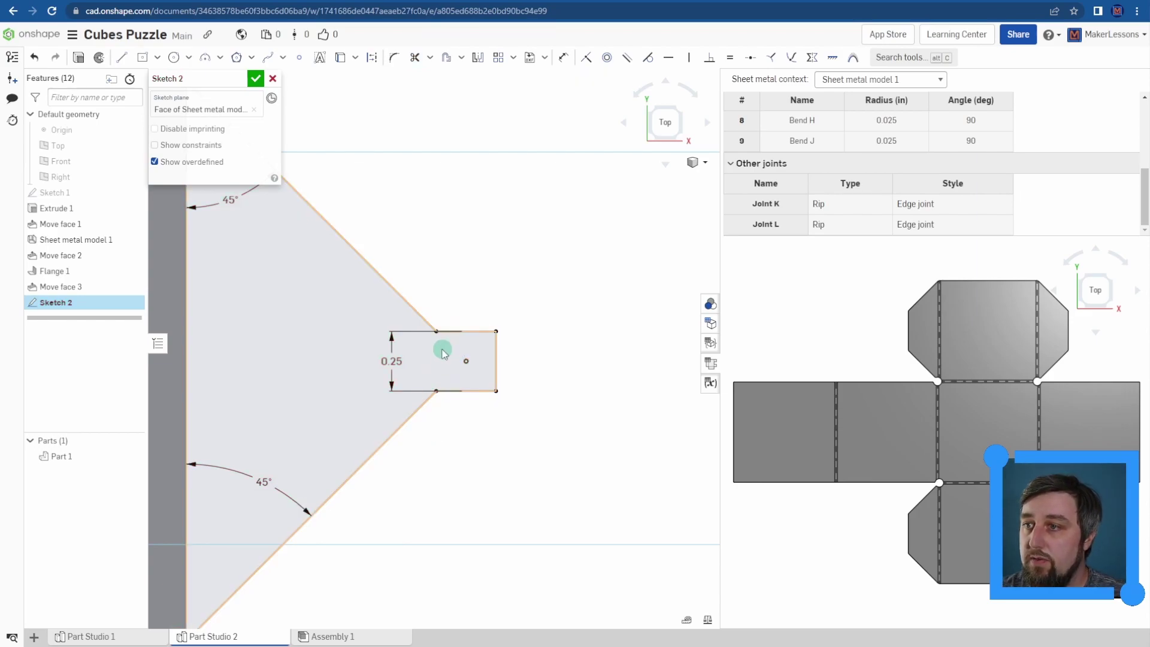
{"action": "scroll", "coordinate": [329, 347], "scroll_direction": "down", "scroll_amount": 2}
{"action": "middle_click_drag", "start_coordinate": [439, 381], "coordinate": [460, 383]}
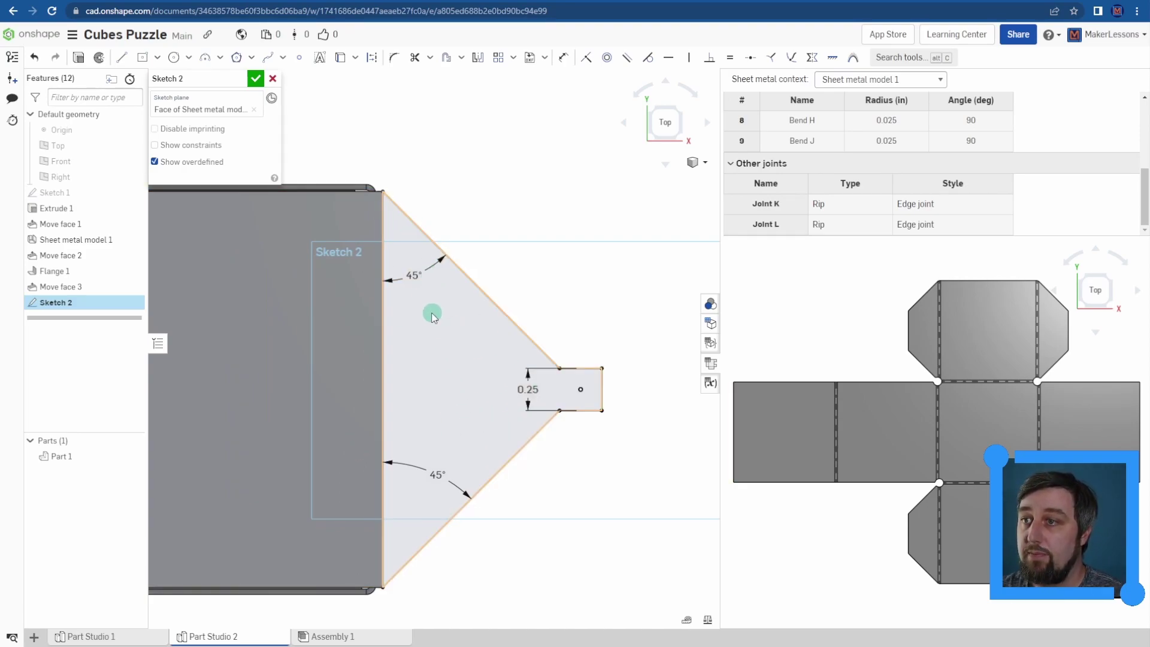
{"action": "left_click", "coordinate": [256, 79]}
- Create a sheet metal Tab from the arrow-shaped sketch profile, merged with the top panel, with a 0.01 in subtraction offset
{"action": "scroll", "coordinate": [572, 318], "scroll_direction": "down", "scroll_amount": 5}
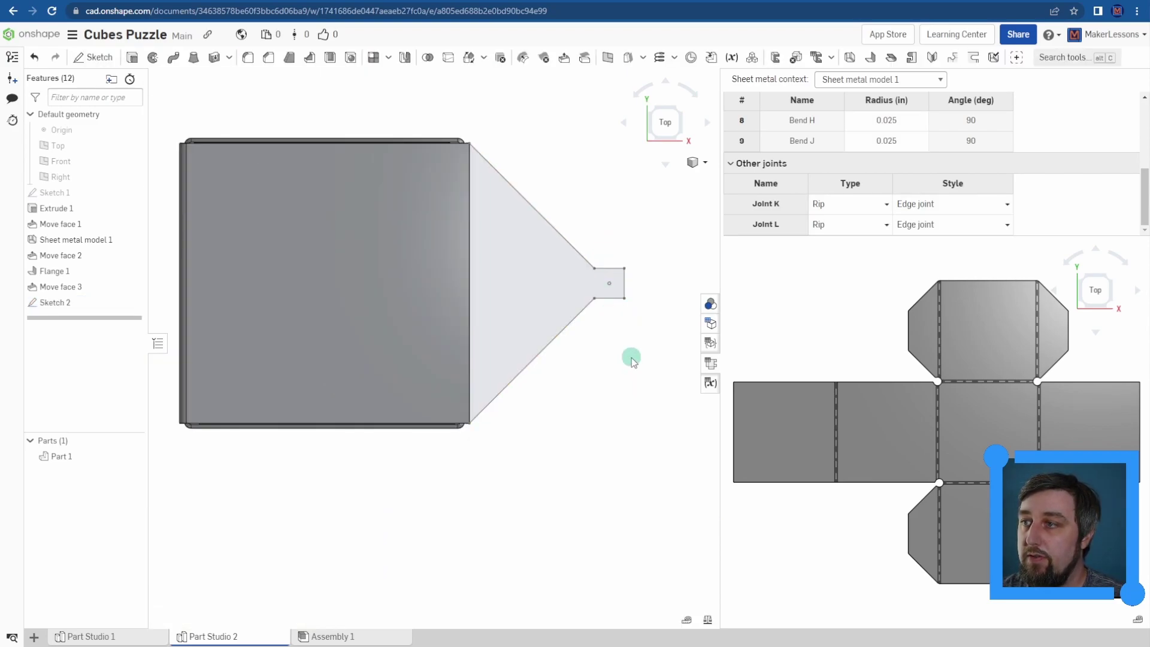
{"action": "middle_click_drag", "start_coordinate": [631, 359], "coordinate": [608, 370]}
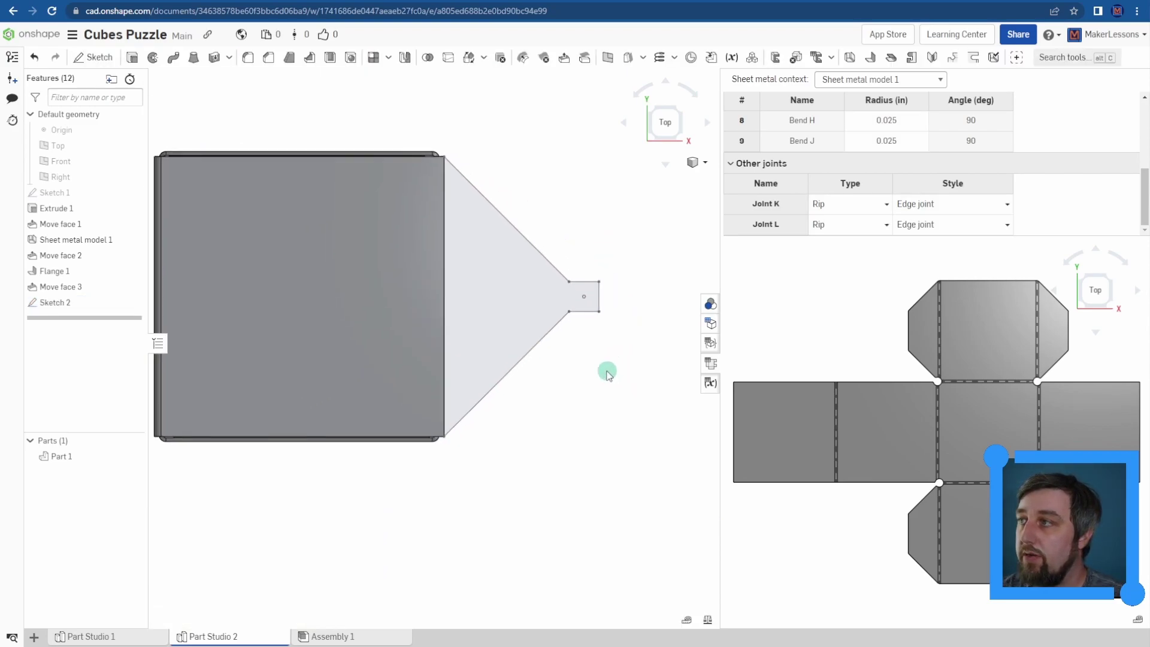
{"action": "left_click", "coordinate": [911, 60]}
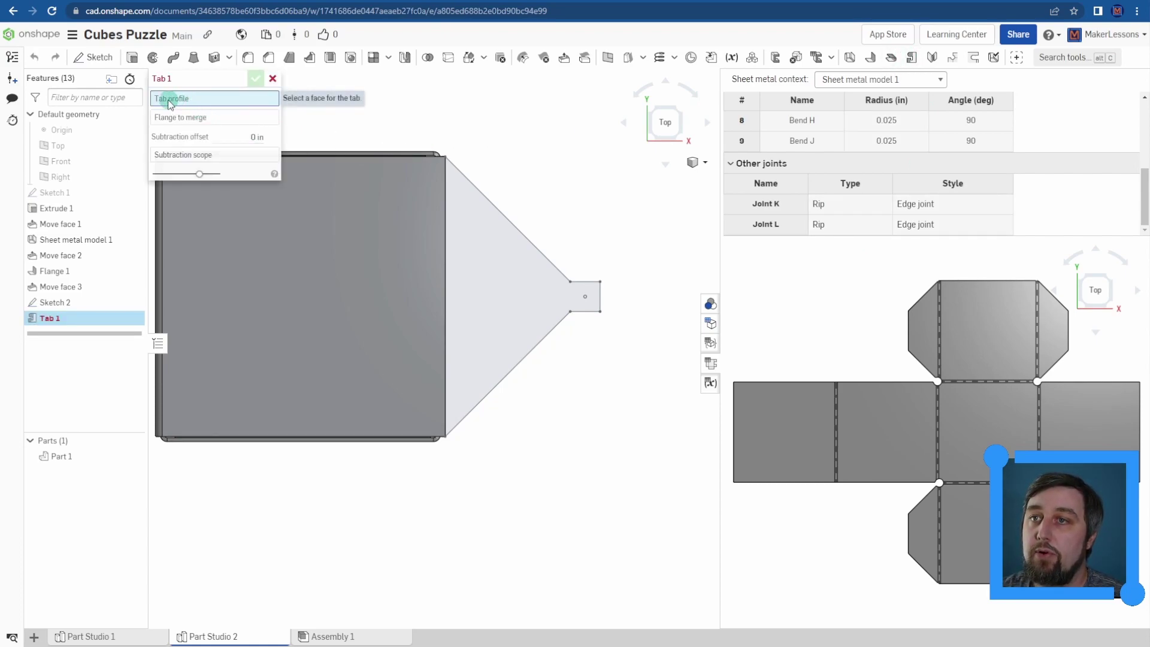
{"action": "left_click", "coordinate": [513, 309]}
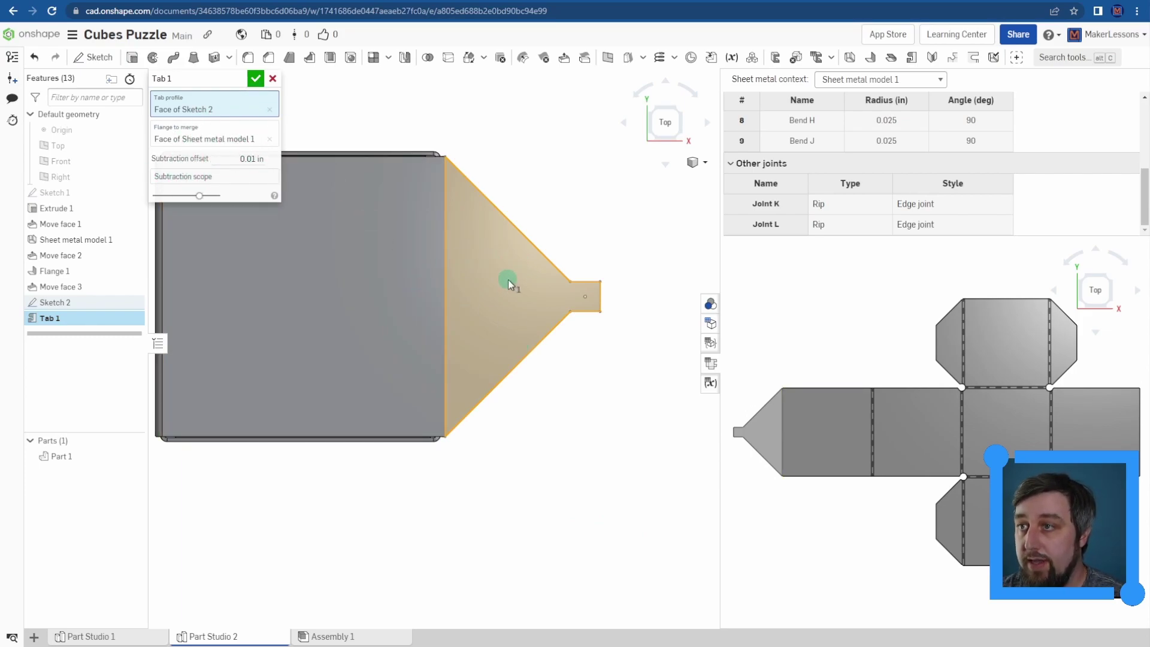
{"action": "left_click", "coordinate": [255, 78]}
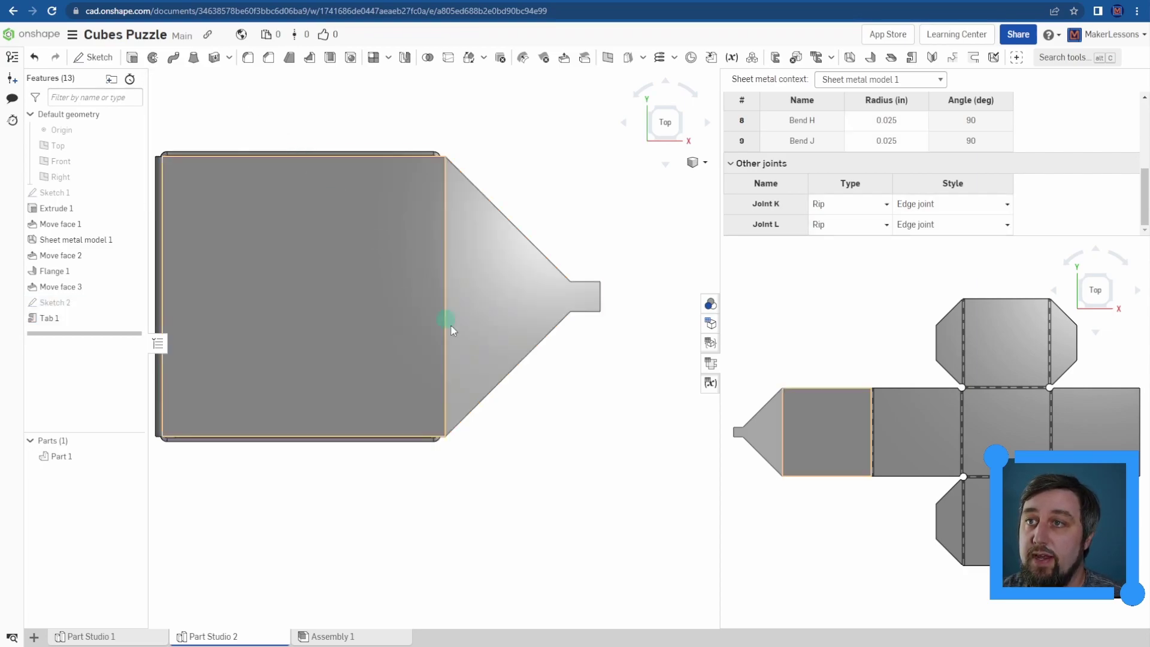
- Examine the new tab on the folded cube and in the flat pattern, including the pattern's DXF/DWG export option
{"action": "right_click_drag", "start_coordinate": [613, 505], "coordinate": [596, 426]}
{"action": "scroll", "coordinate": [595, 426], "scroll_direction": "down", "scroll_amount": 3}
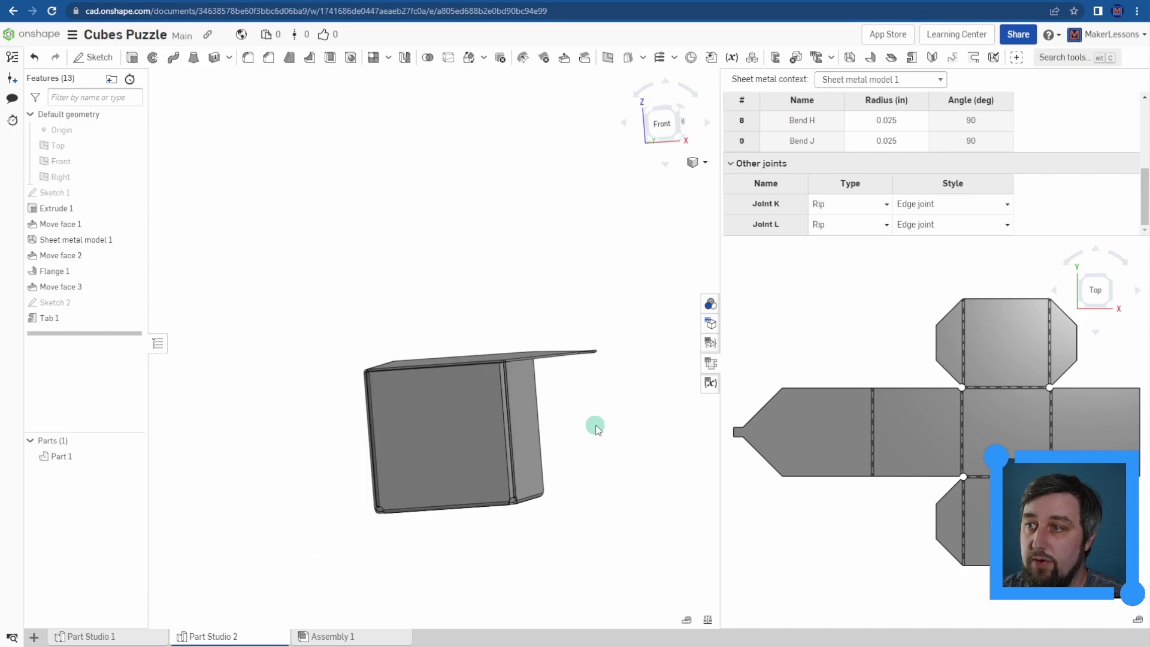
{"action": "middle_click_drag", "start_coordinate": [1026, 446], "coordinate": [996, 388]}
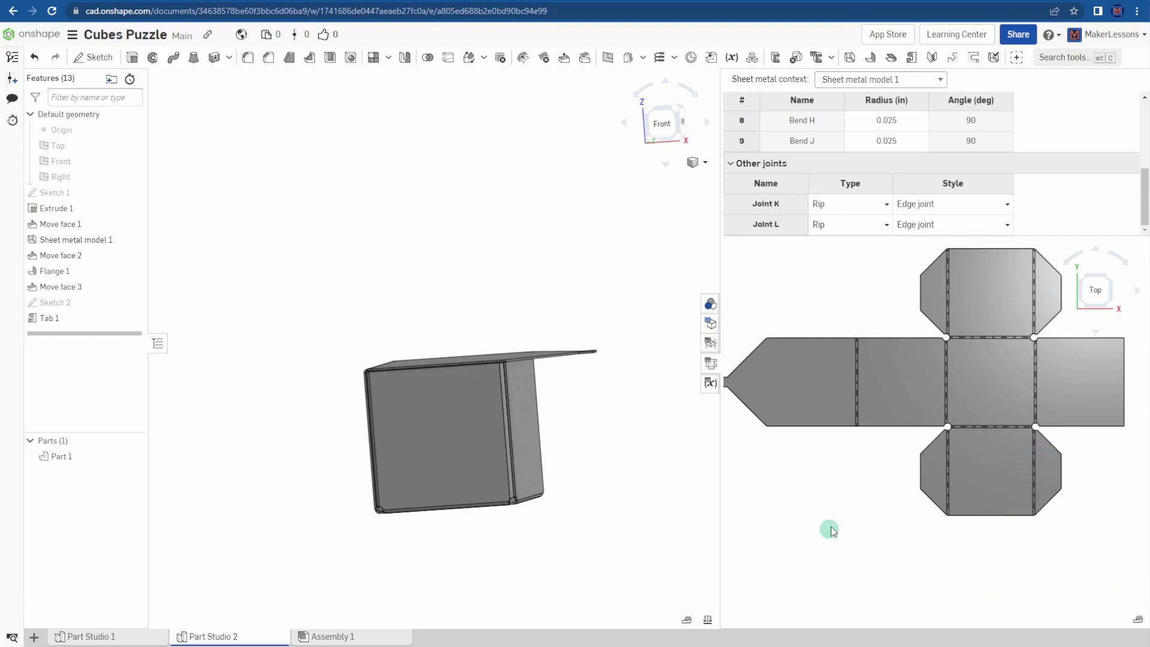
{"action": "middle_click_drag", "start_coordinate": [848, 494], "coordinate": [860, 533]}
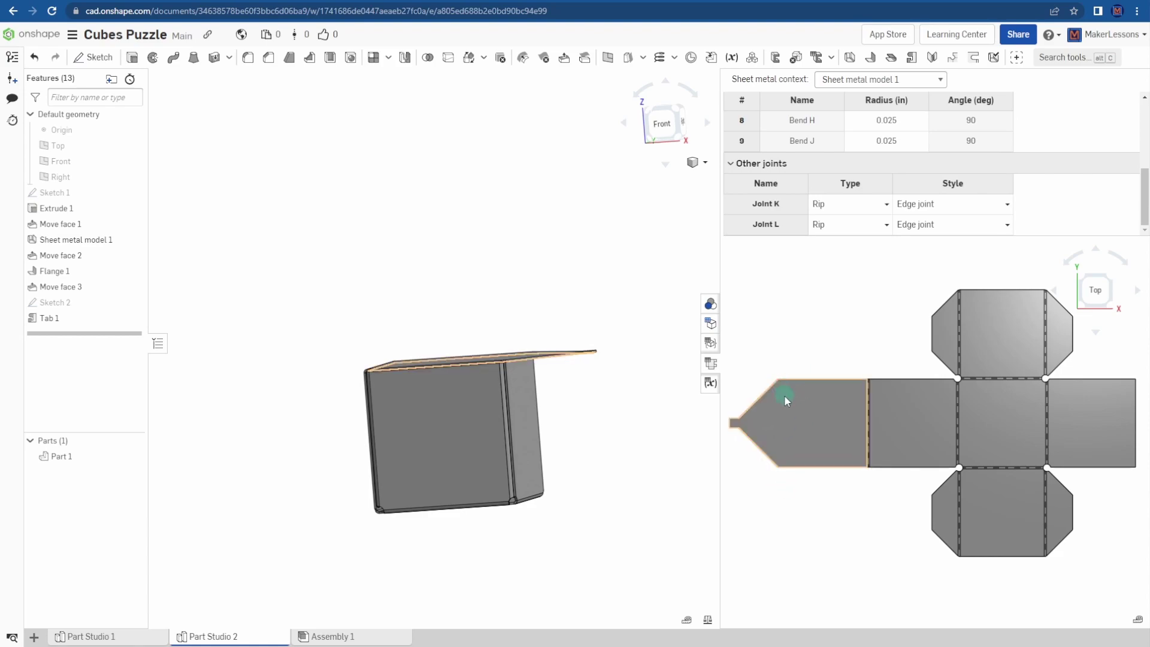
{"action": "middle_click_drag", "start_coordinate": [879, 541], "coordinate": [844, 538]}
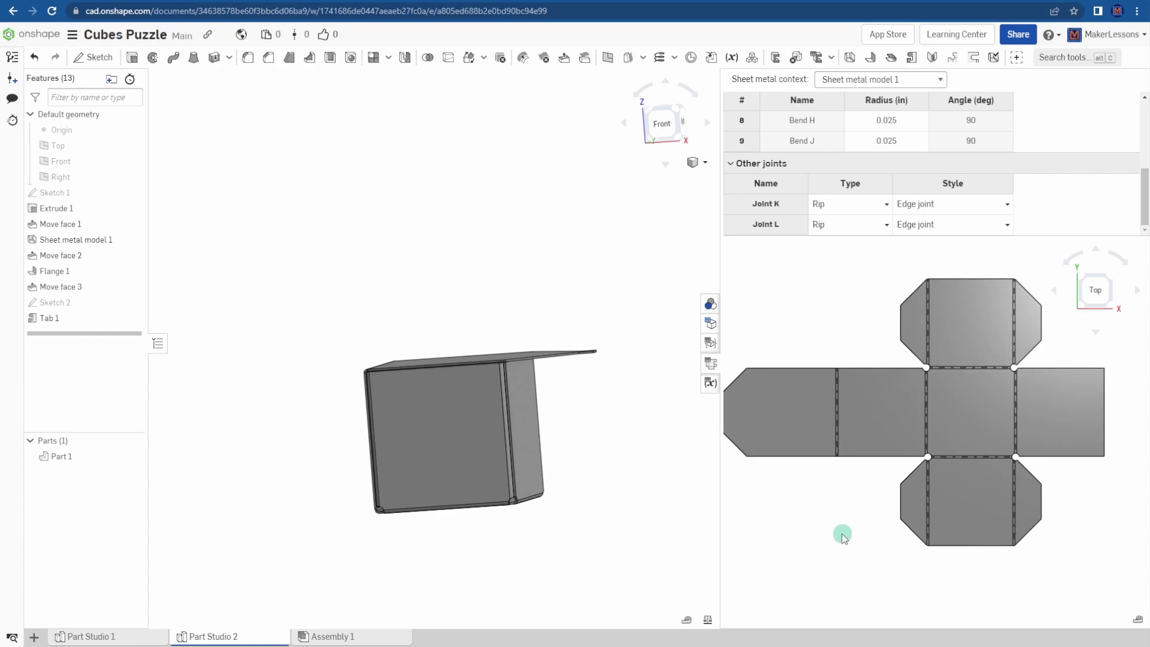
{"action": "right_click", "coordinate": [881, 430]}
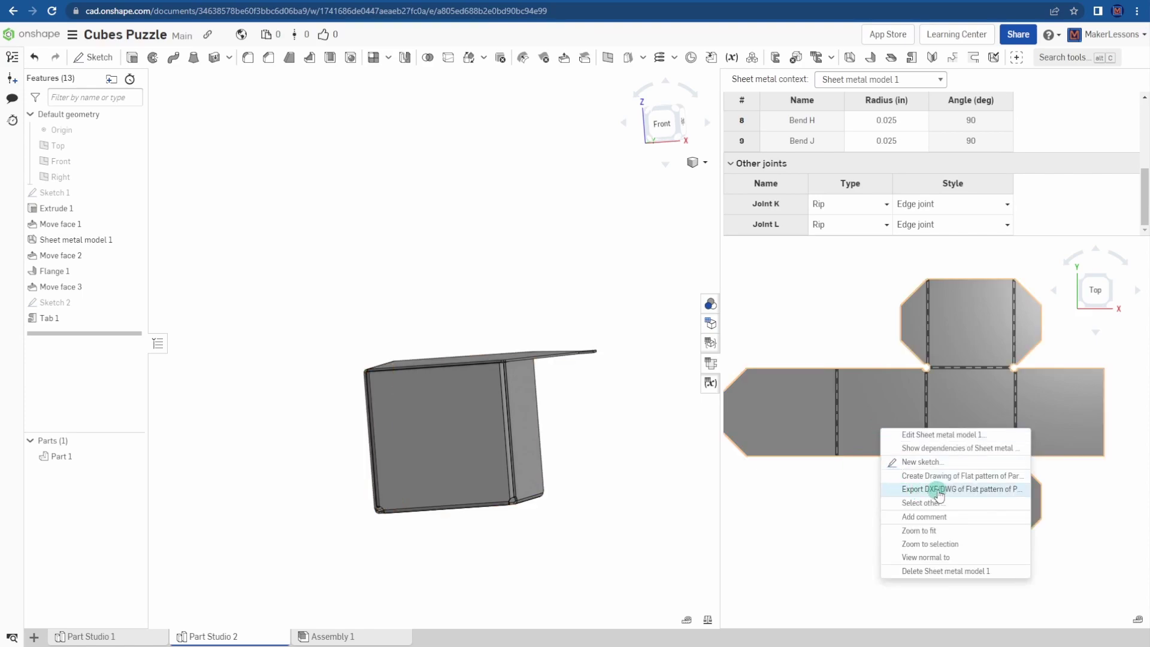
{"action": "left_click", "coordinate": [826, 535]}
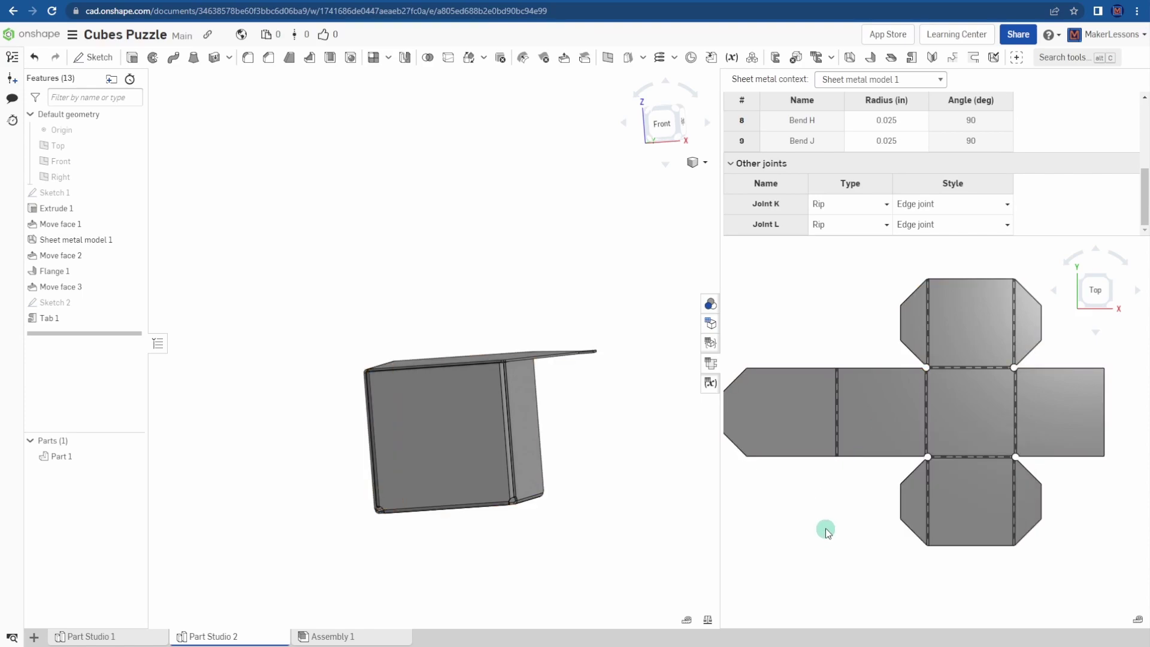